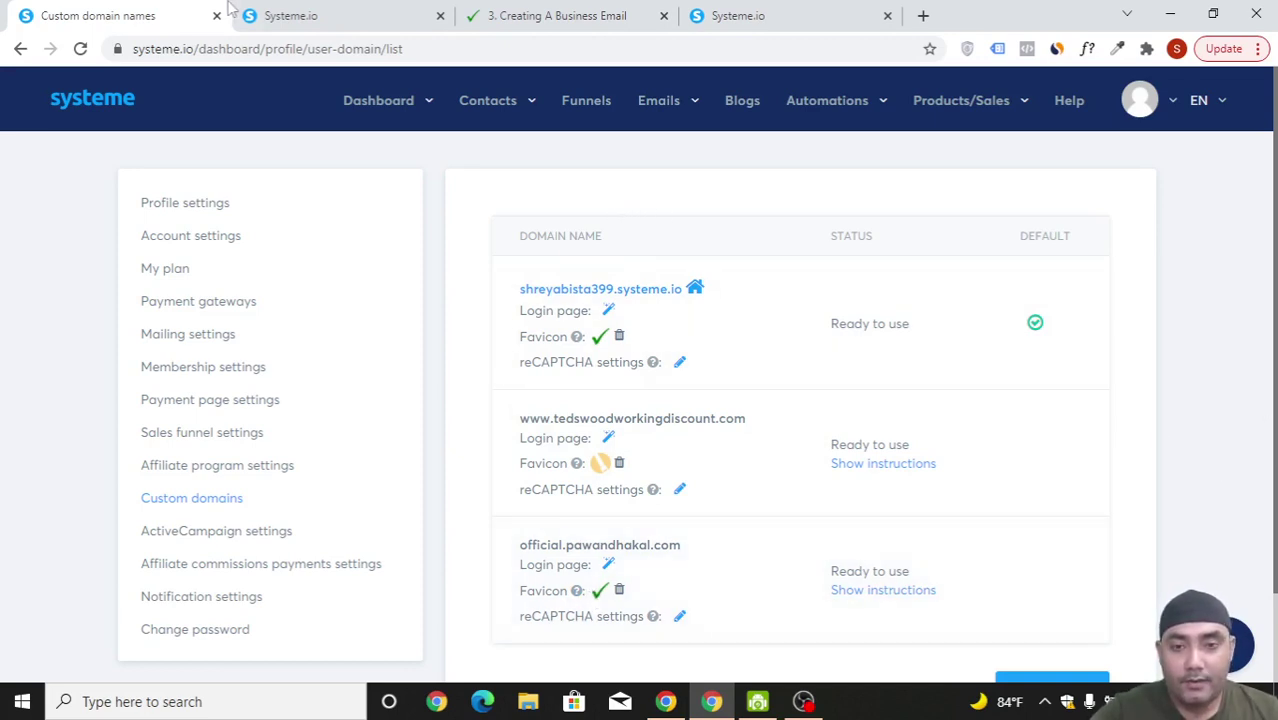
Look over the course library, the business email lesson and the Policy Pages funnel, ending at the custom domains list.
click(322, 12)
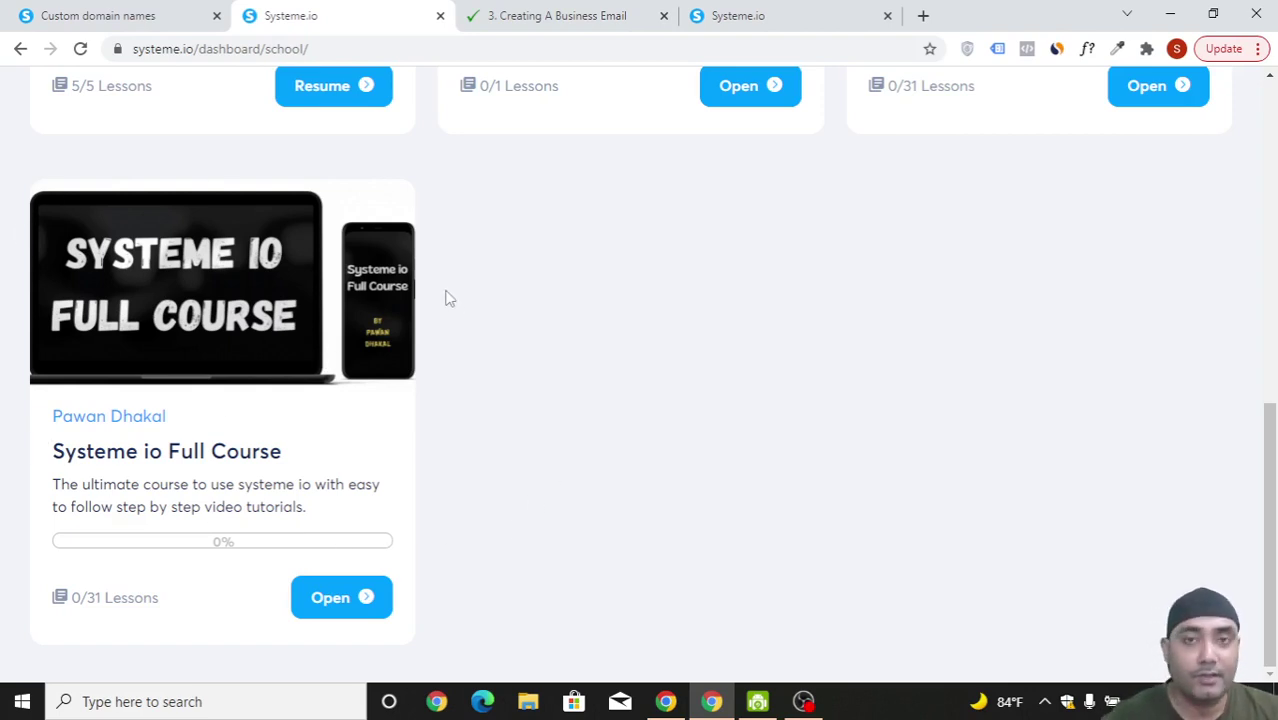
click(541, 12)
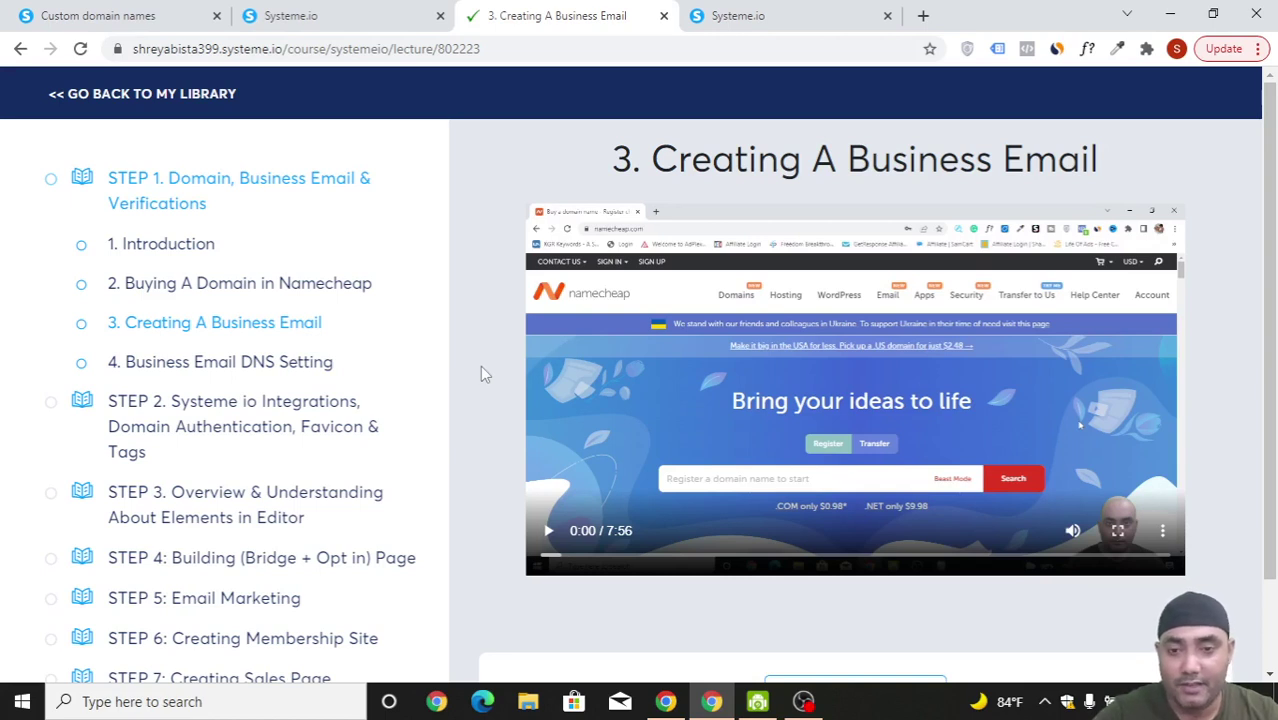
click(350, 20)
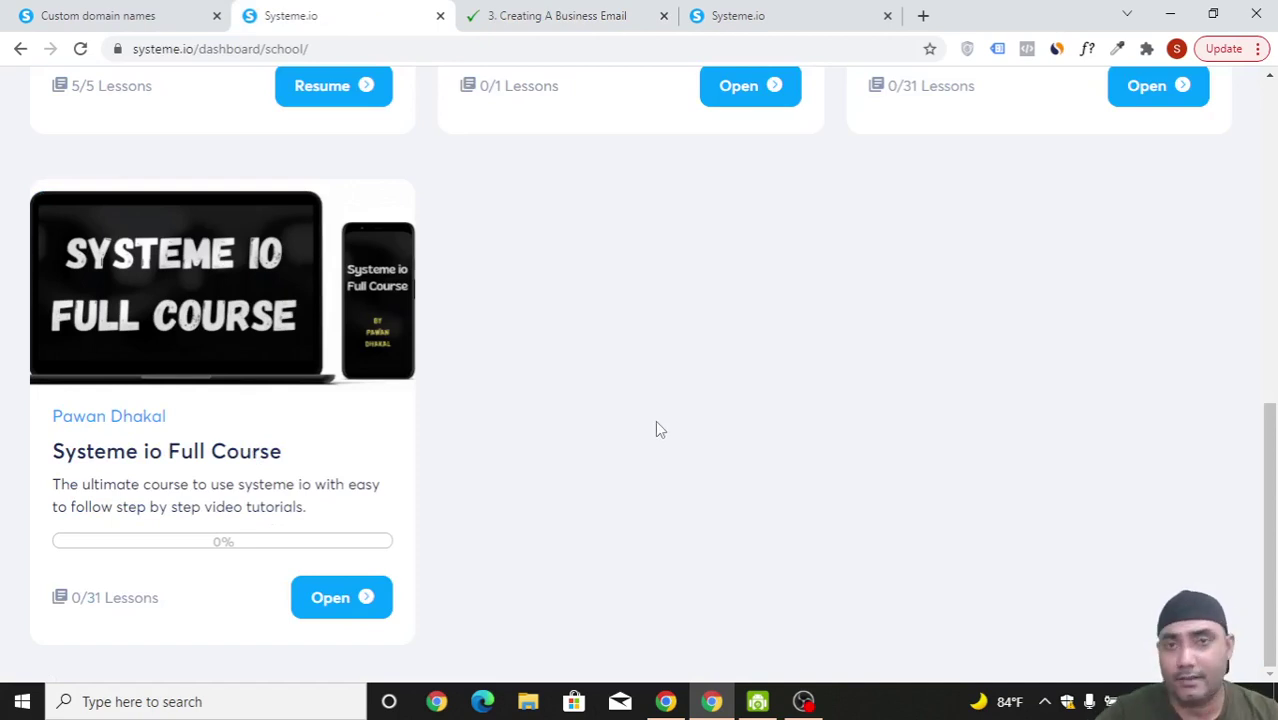
click(826, 10)
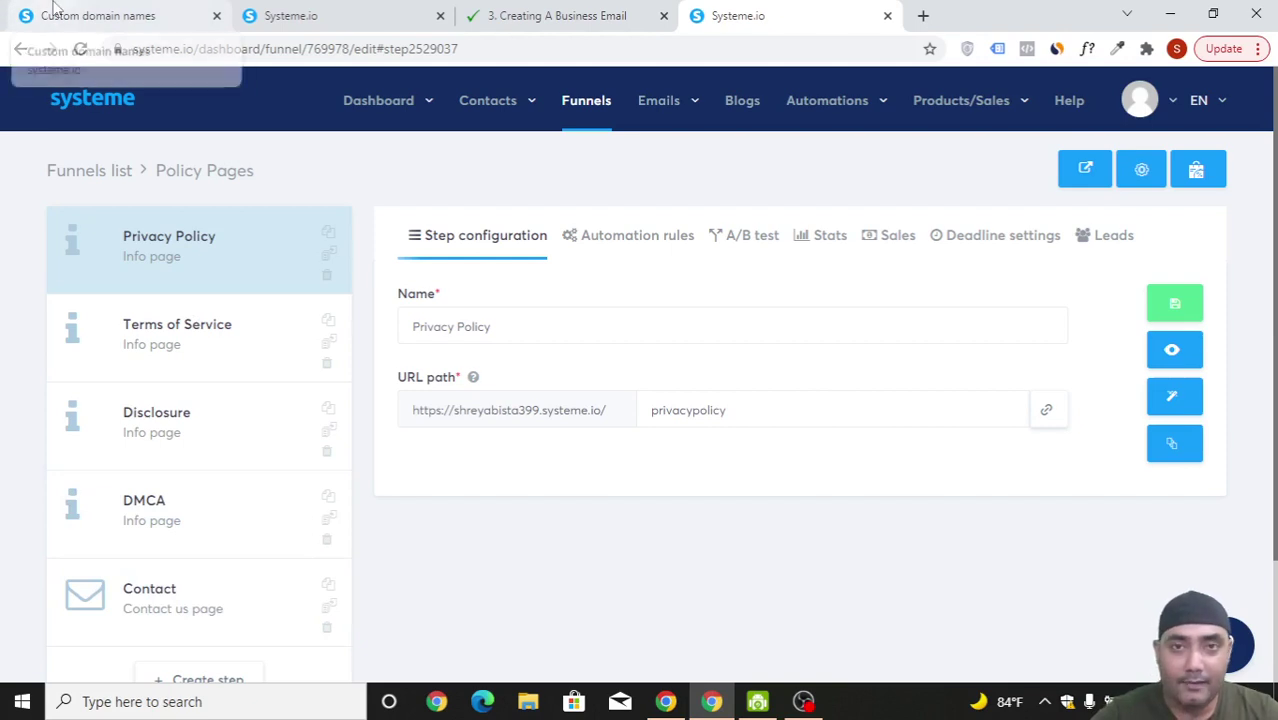
click(57, 8)
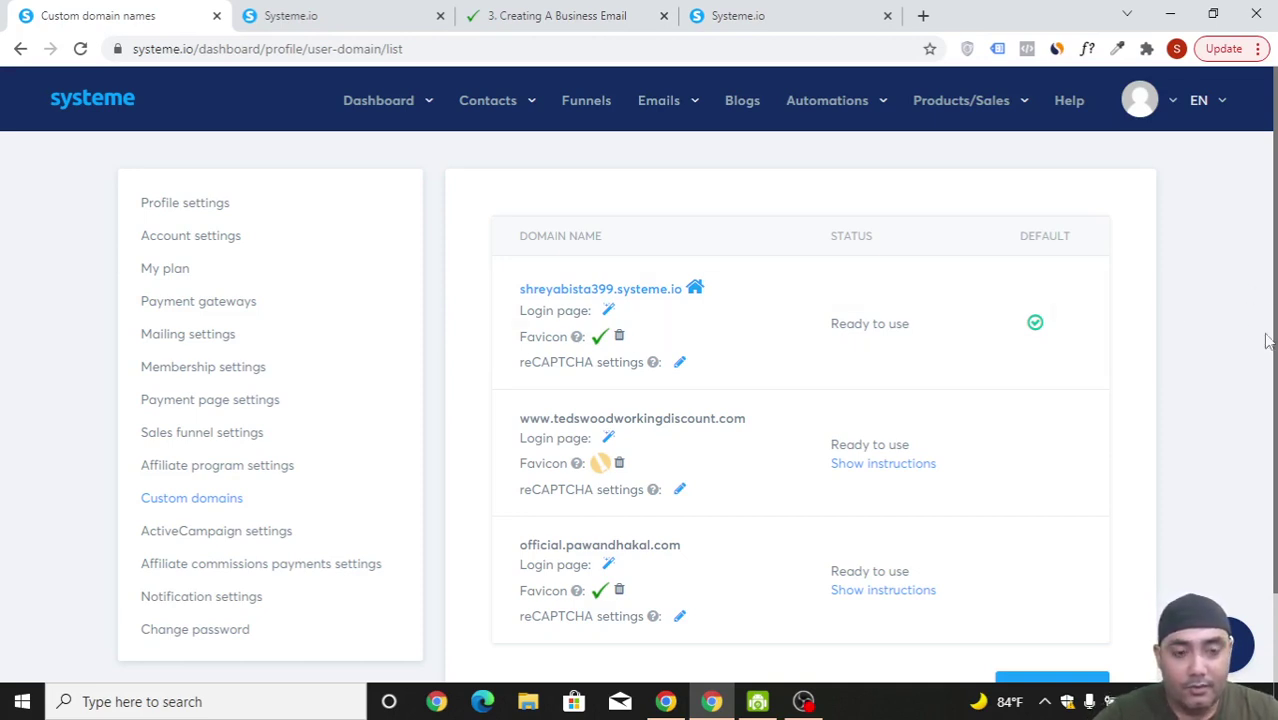
Switch to the Namecheap dashboard and copy the domain name healthylivingtips.pro.
click(665, 701)
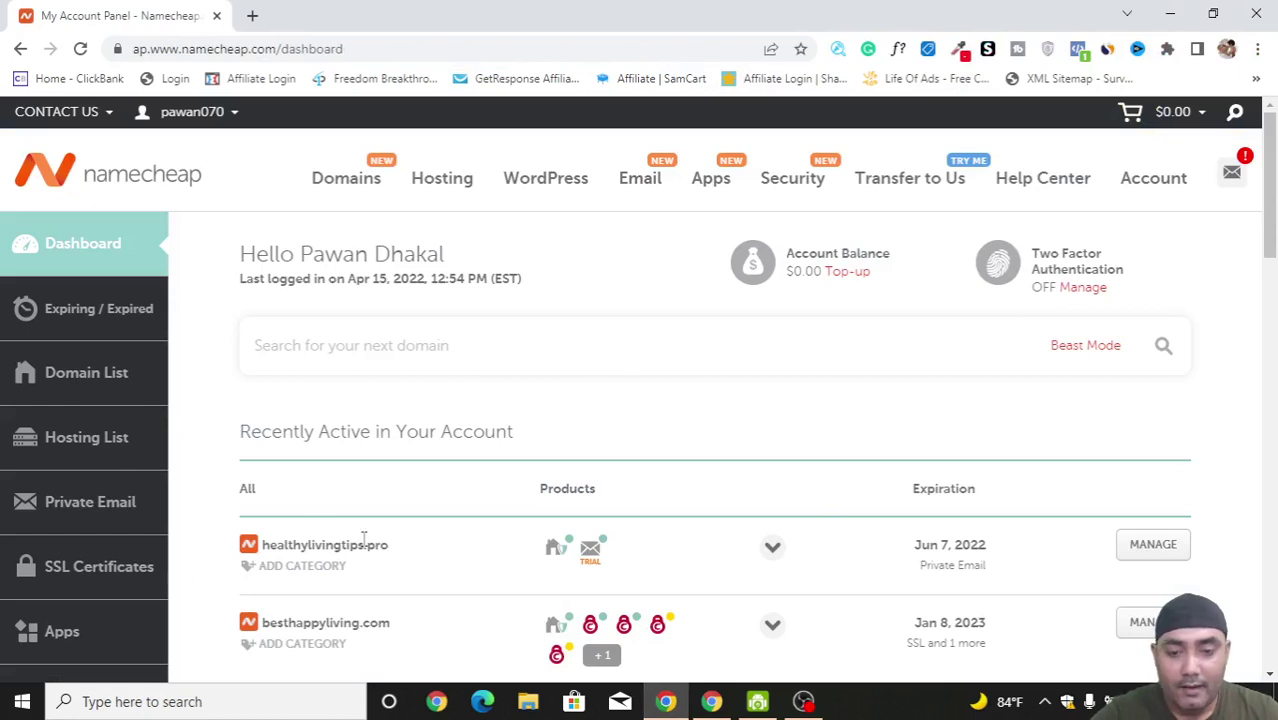
drag(392, 550, 325, 548)
triple_click(262, 548)
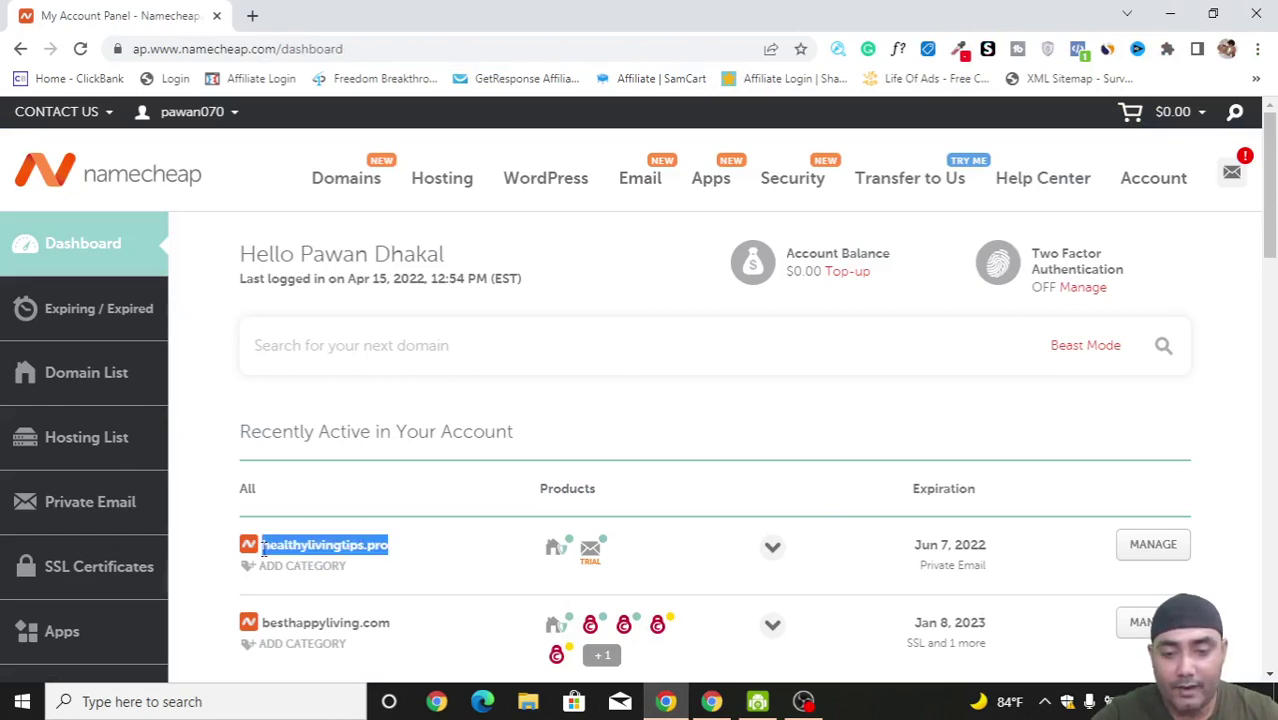
right_click(314, 550)
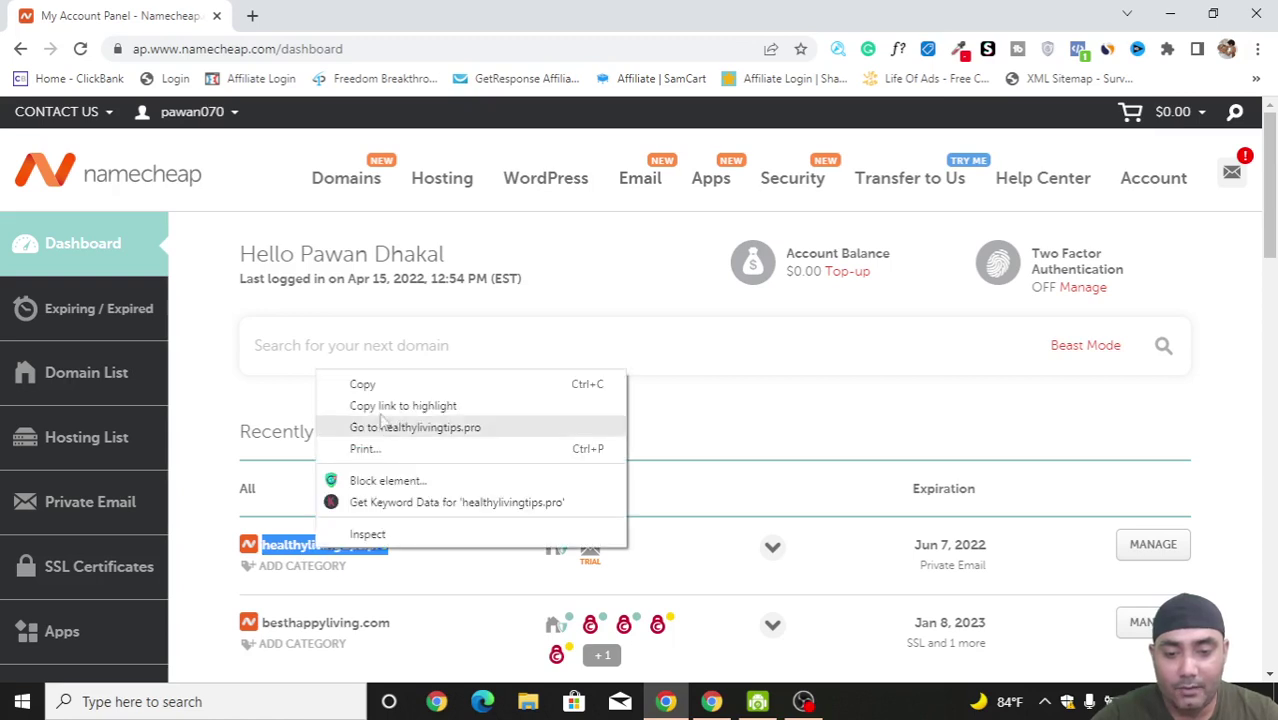
click(382, 390)
click(711, 701)
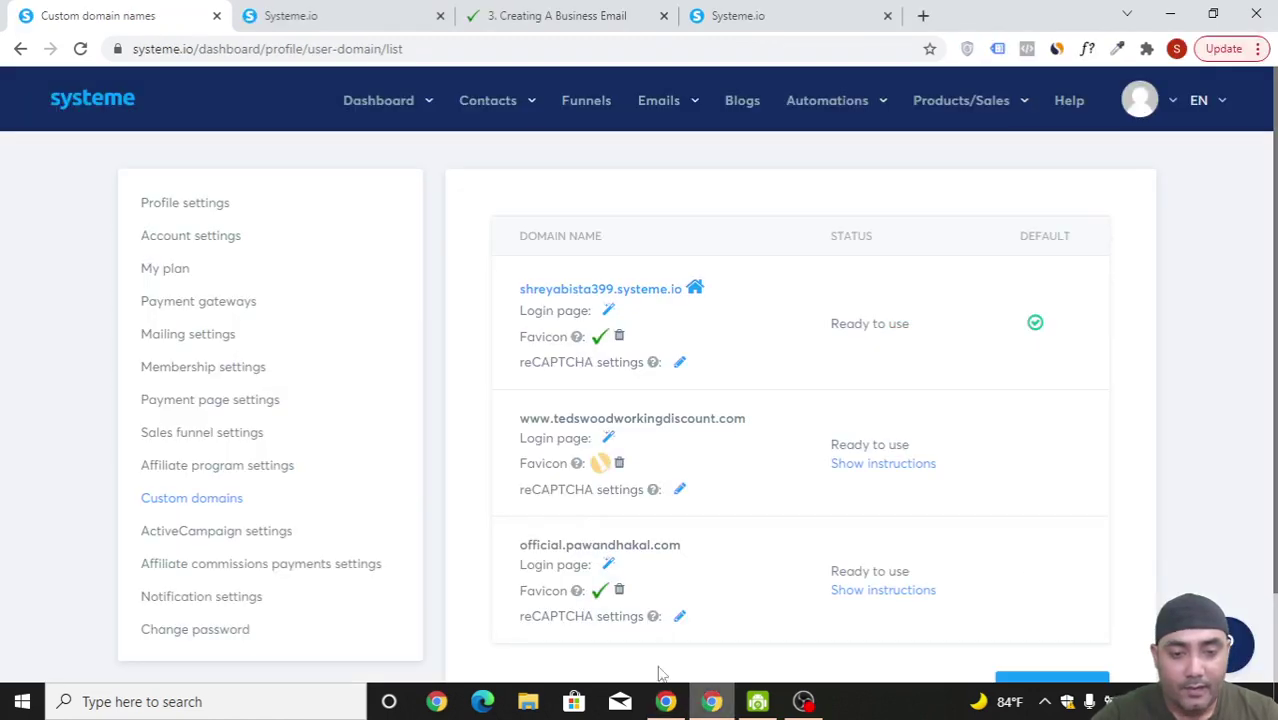
scroll(1088, 630, down, 1)
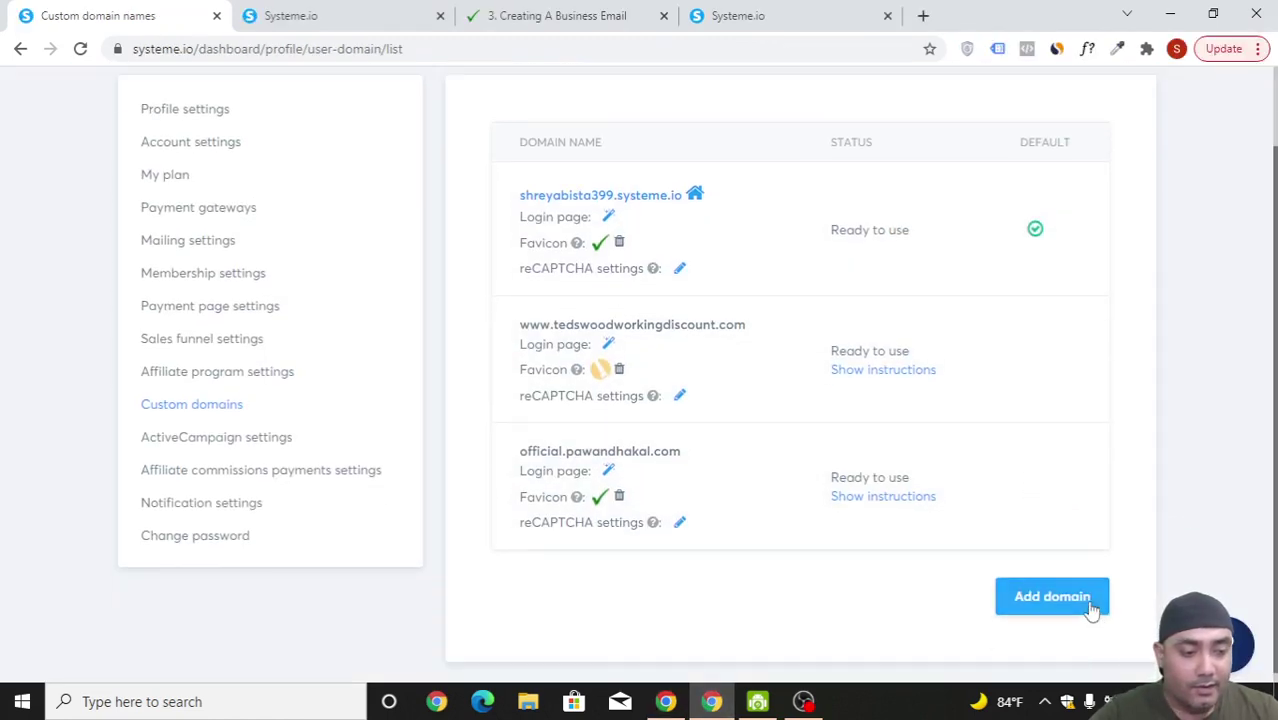
click(1052, 597)
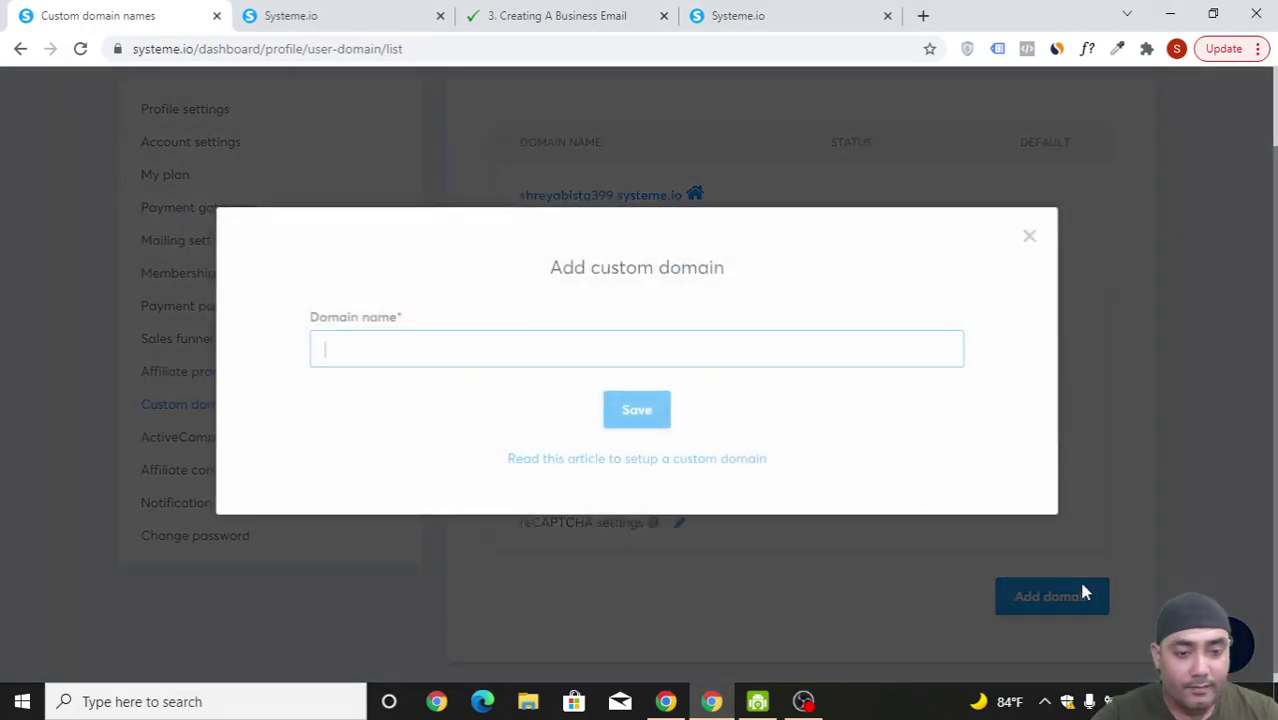
click(496, 357)
text(ww)
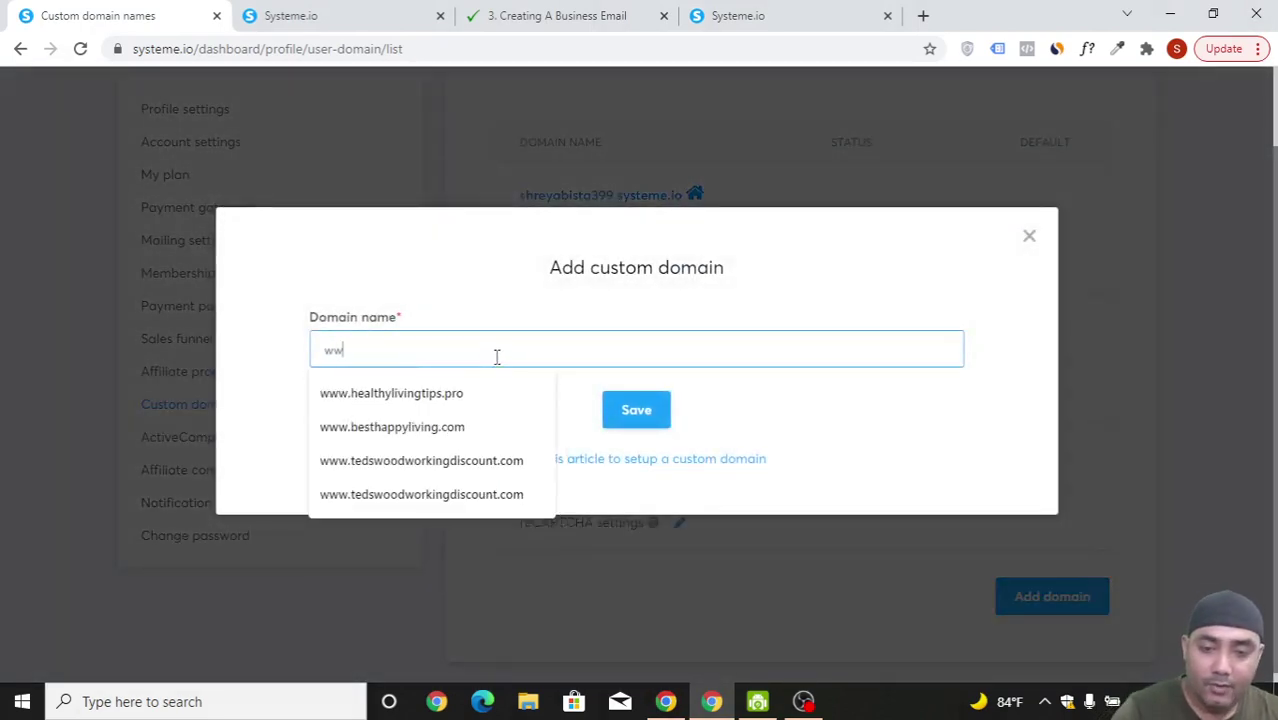
text(w.)
key(Down)
key(Return)
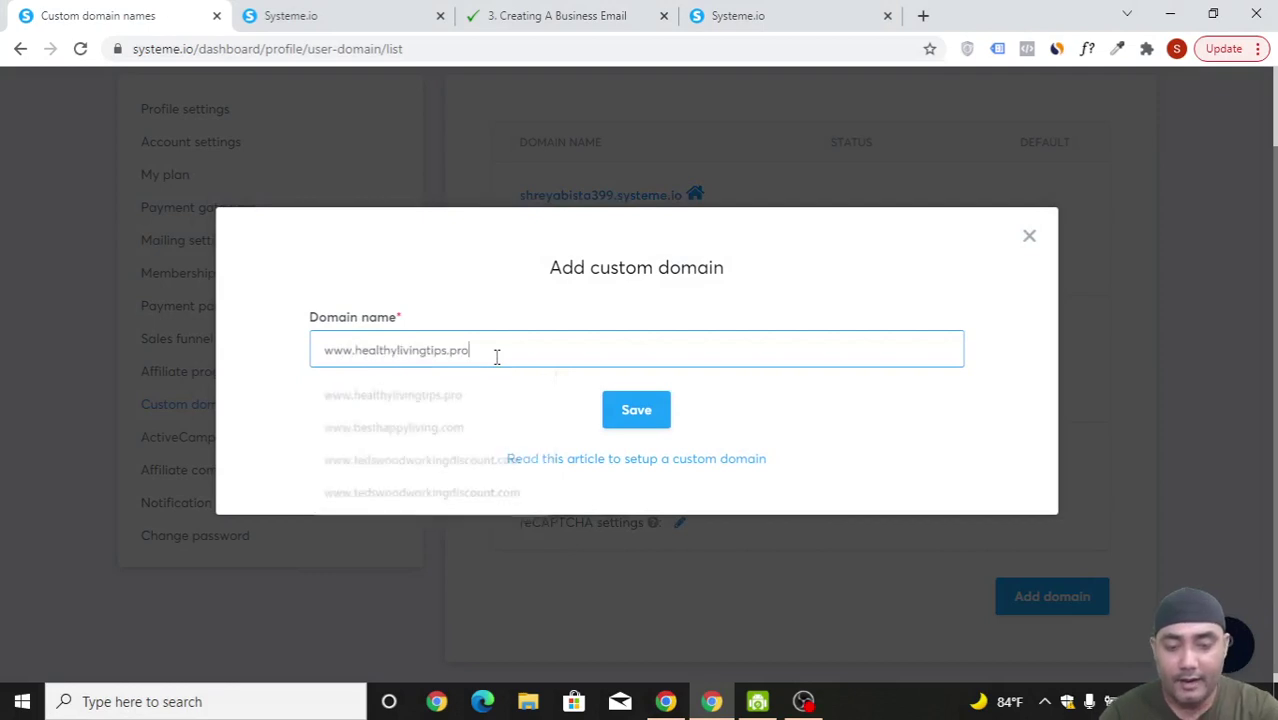
drag(353, 357, 329, 356)
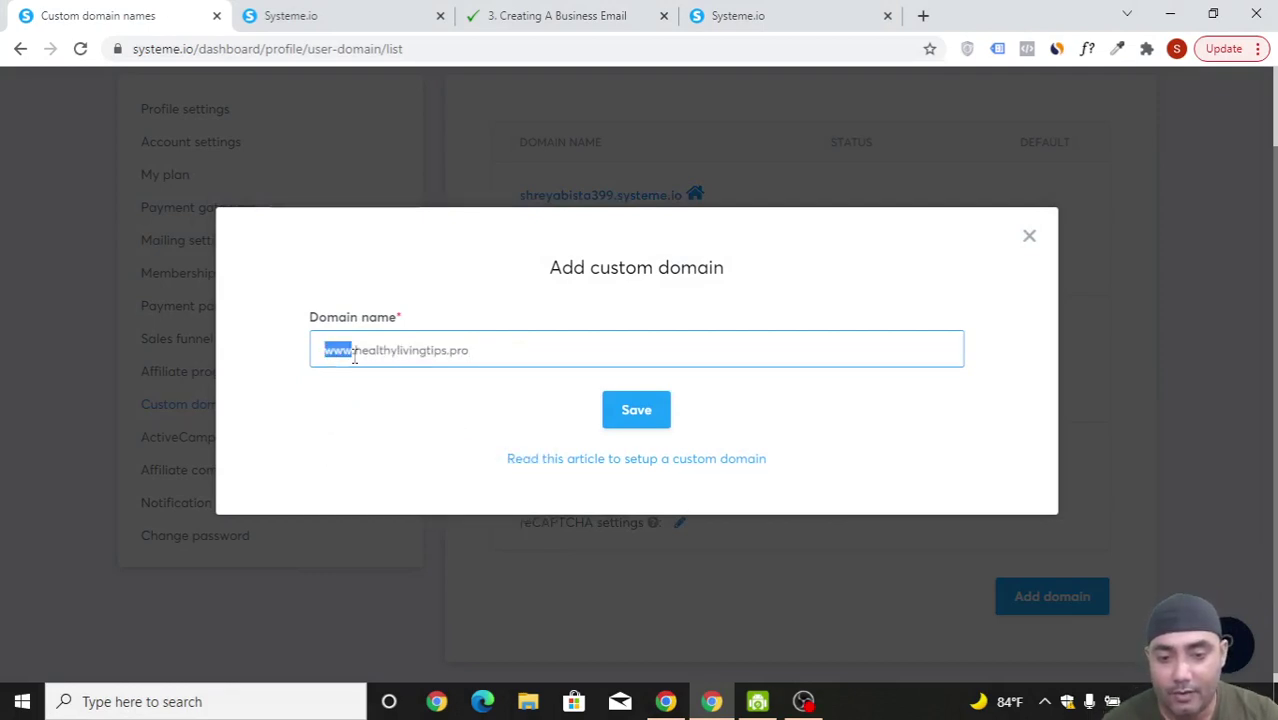
drag(505, 354, 355, 356)
click(514, 357)
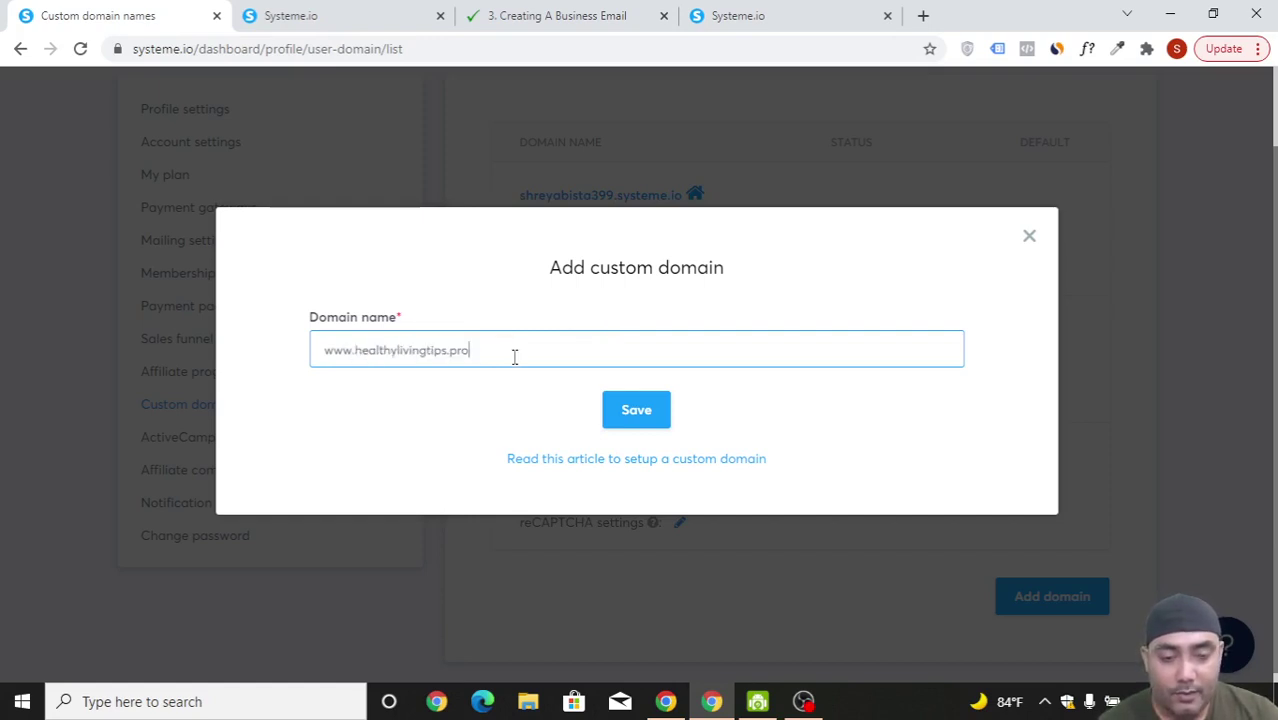
click(646, 422)
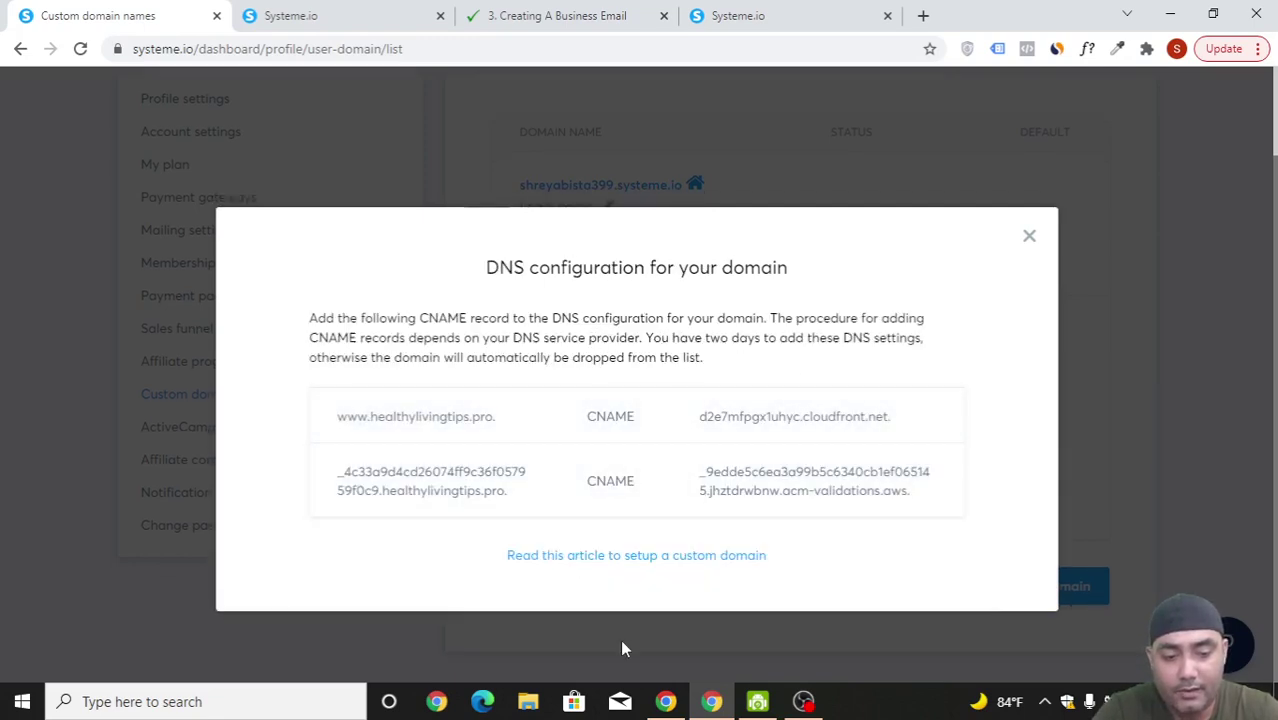
Switch to Namecheap and open the Advanced DNS settings of healthylivingtips.pro.
click(668, 705)
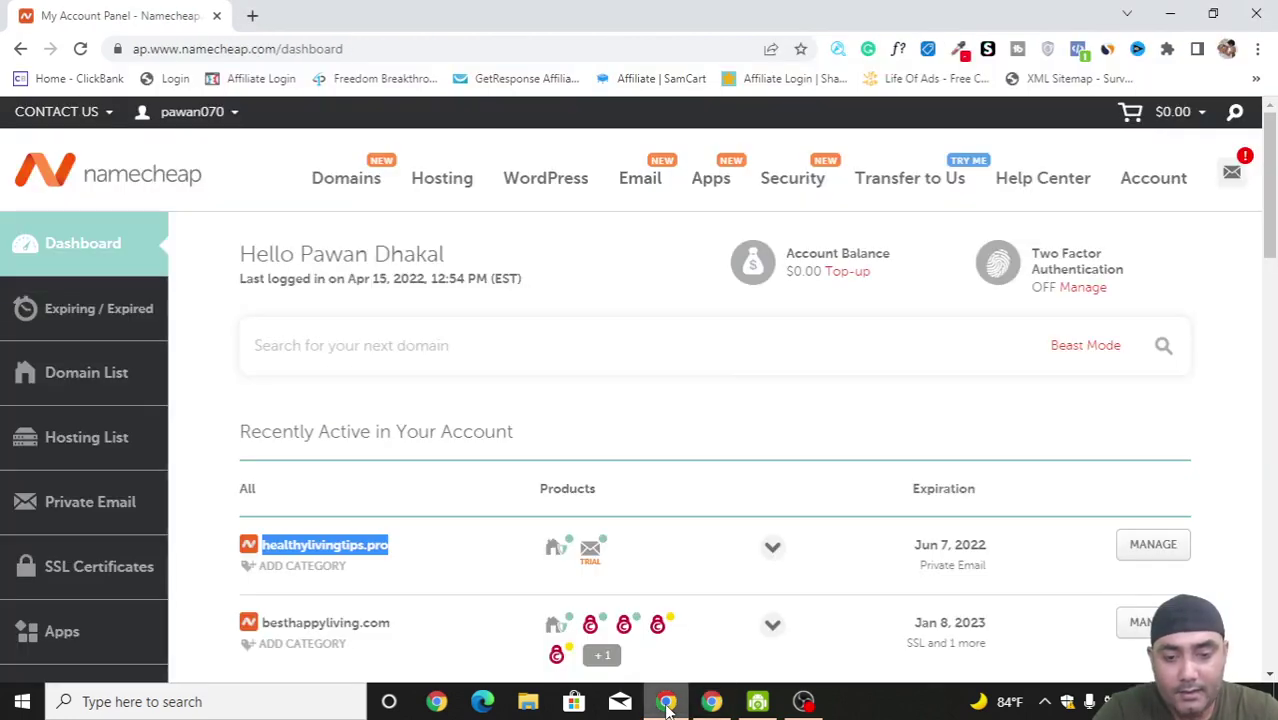
click(747, 420)
scroll(747, 420, down, 1)
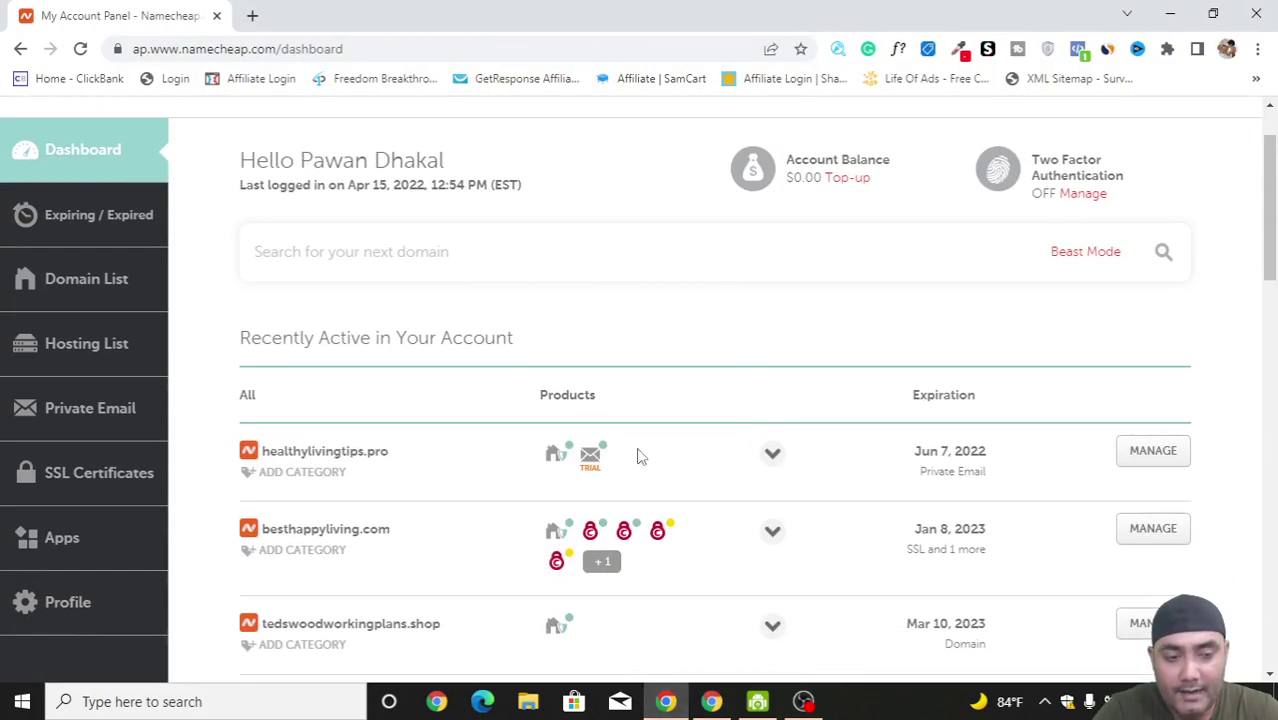
click(1153, 451)
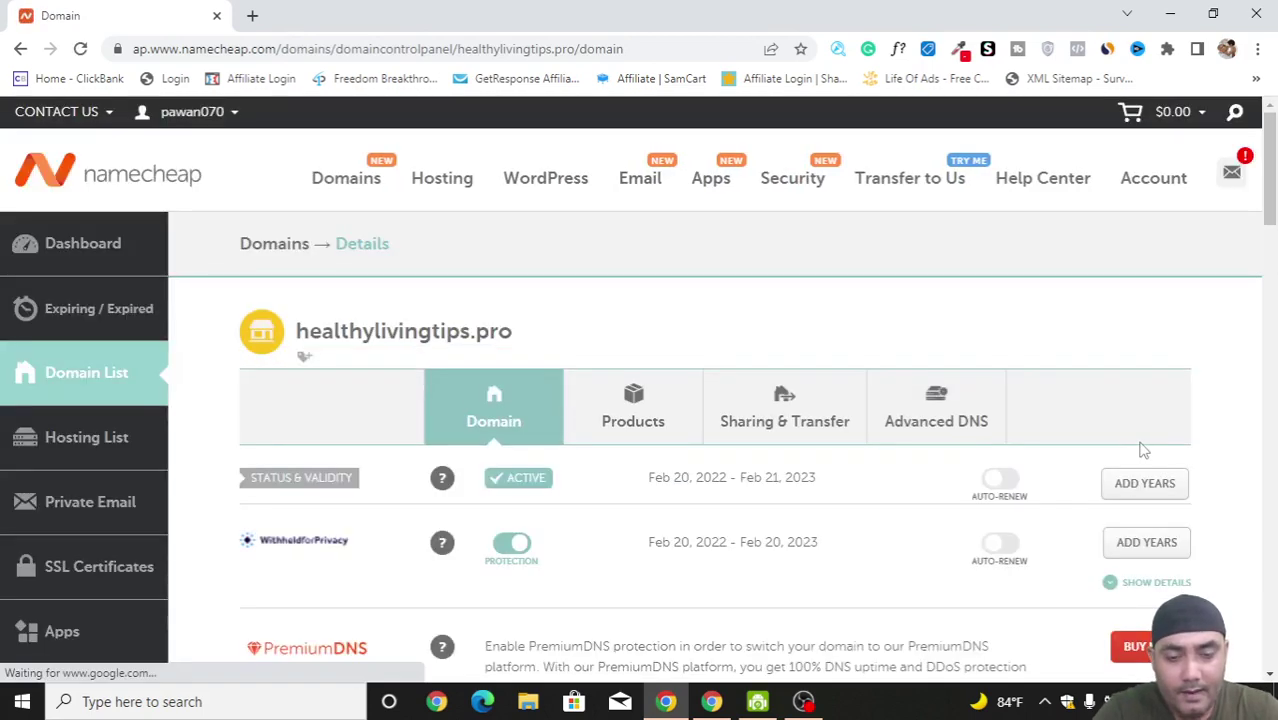
scroll(1130, 460, down, 2)
scroll(1117, 460, down, 2)
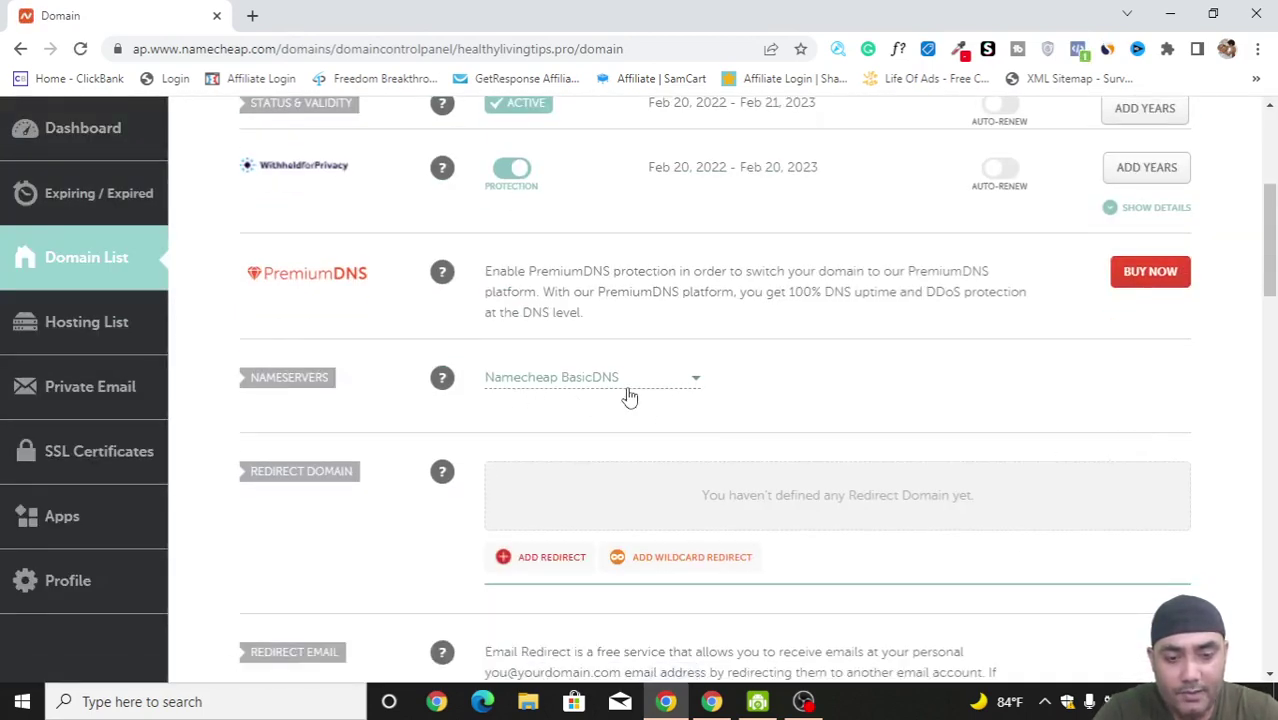
scroll(770, 396, up, 2)
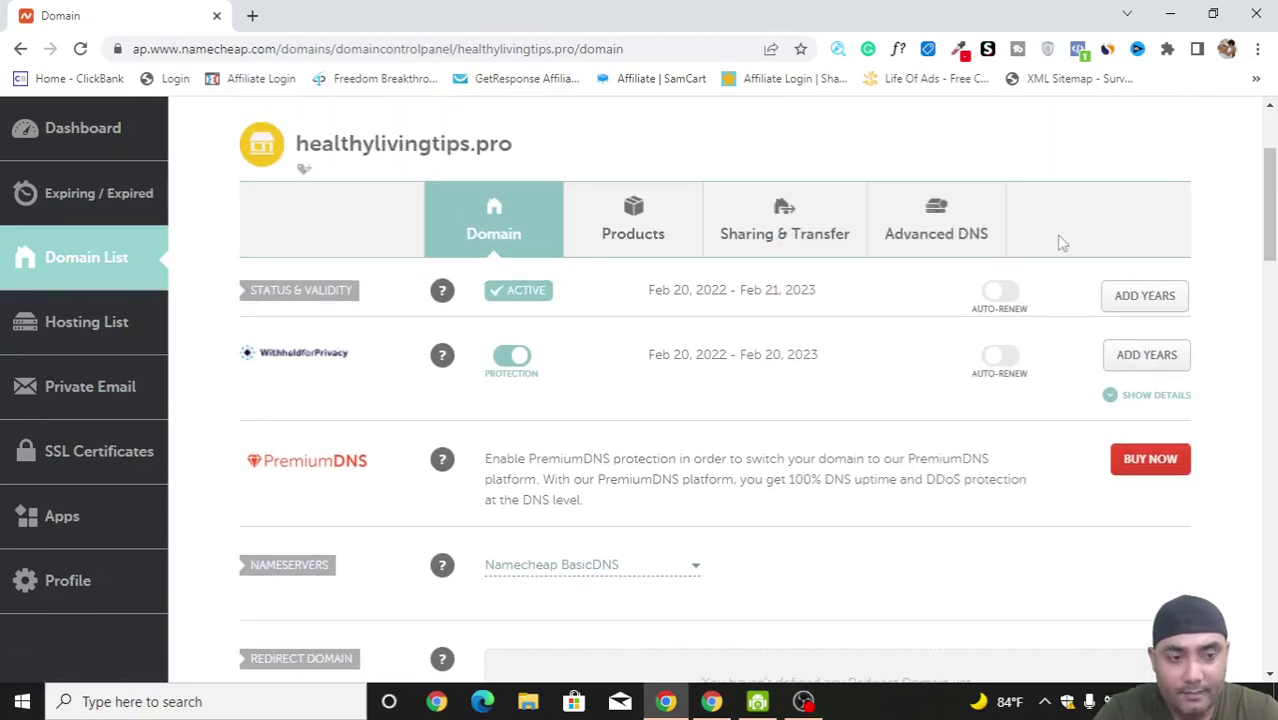
click(955, 220)
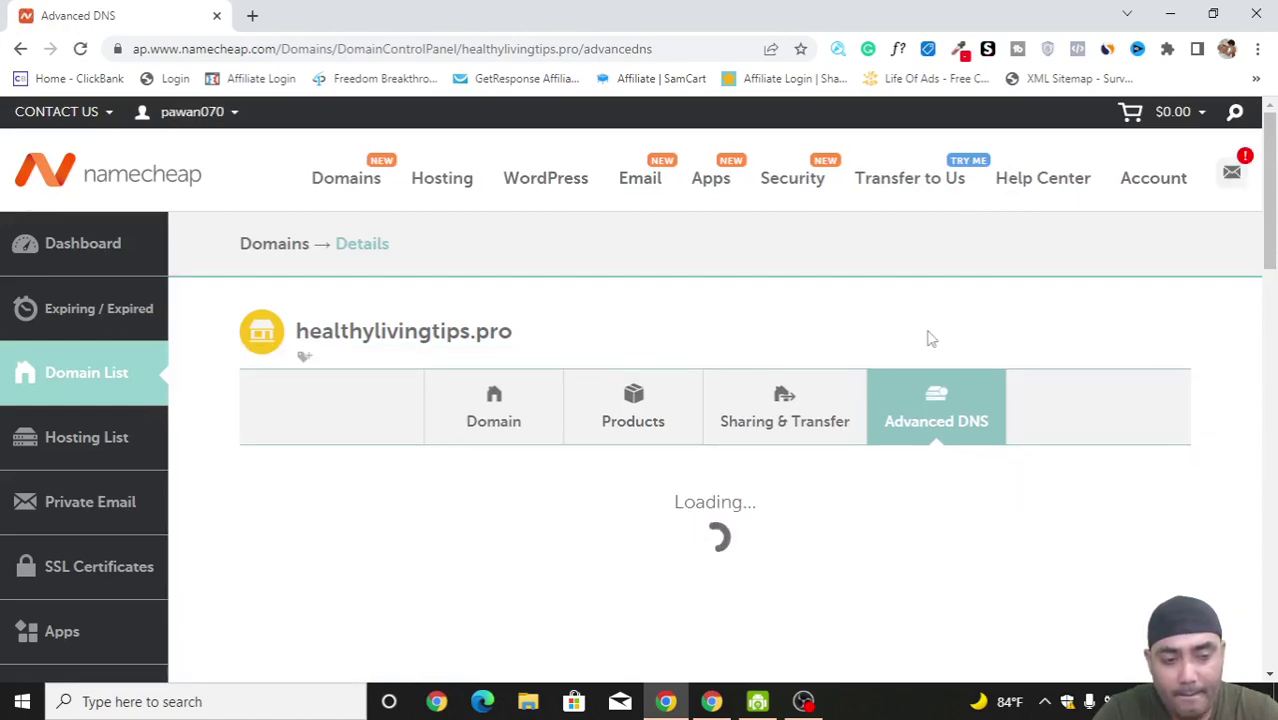
Add a new host record for healthylivingtips.pro with the type CNAME Record.
scroll(928, 338, down, 2)
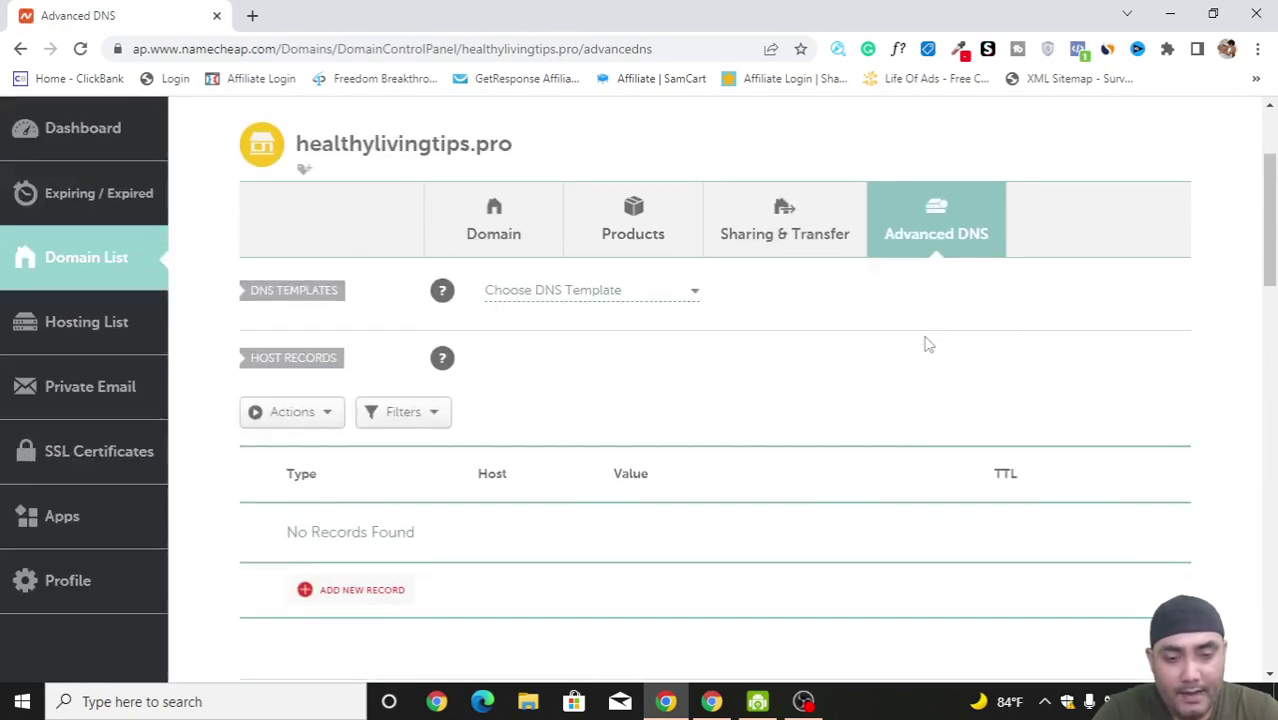
scroll(928, 342, down, 1)
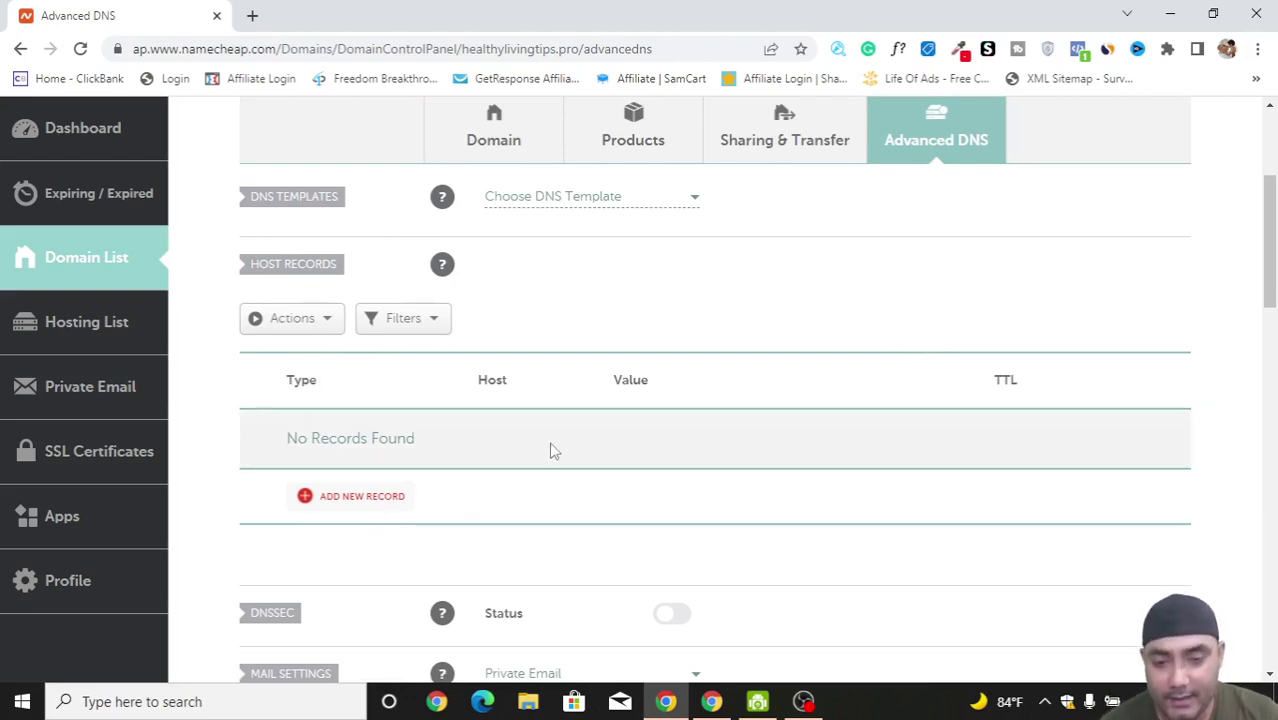
click(390, 497)
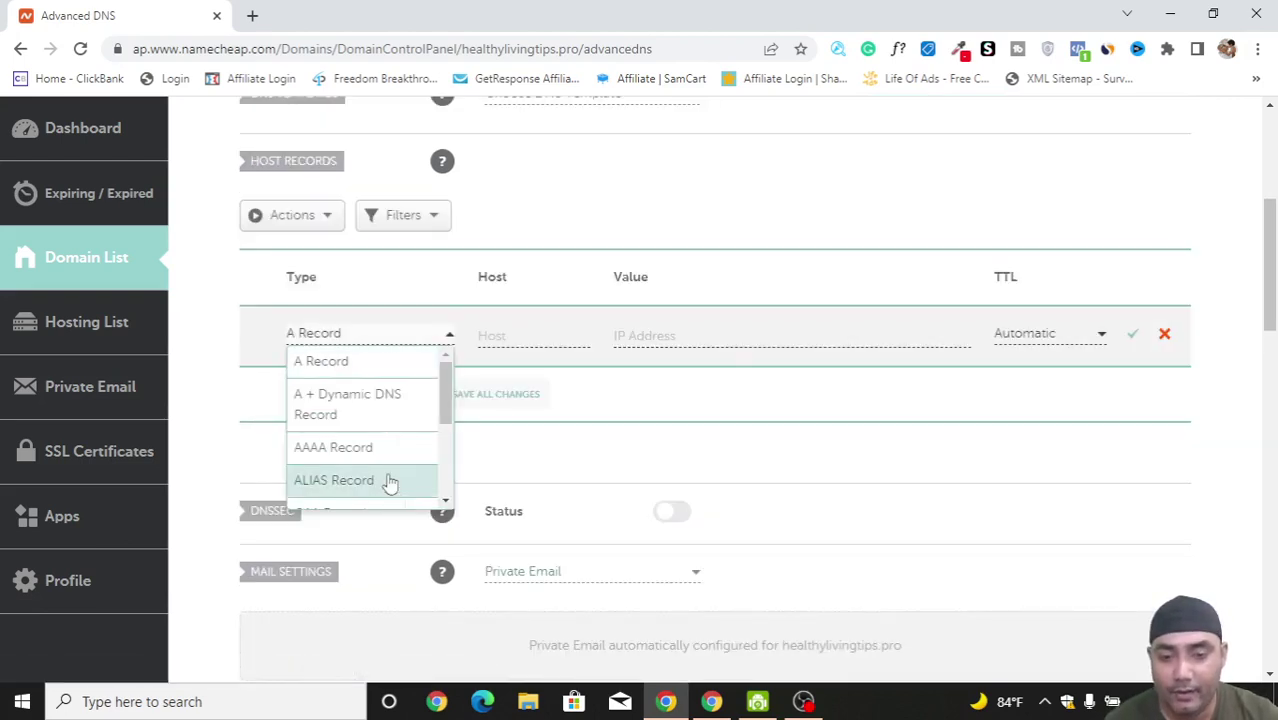
scroll(388, 460, down, 3)
click(388, 455)
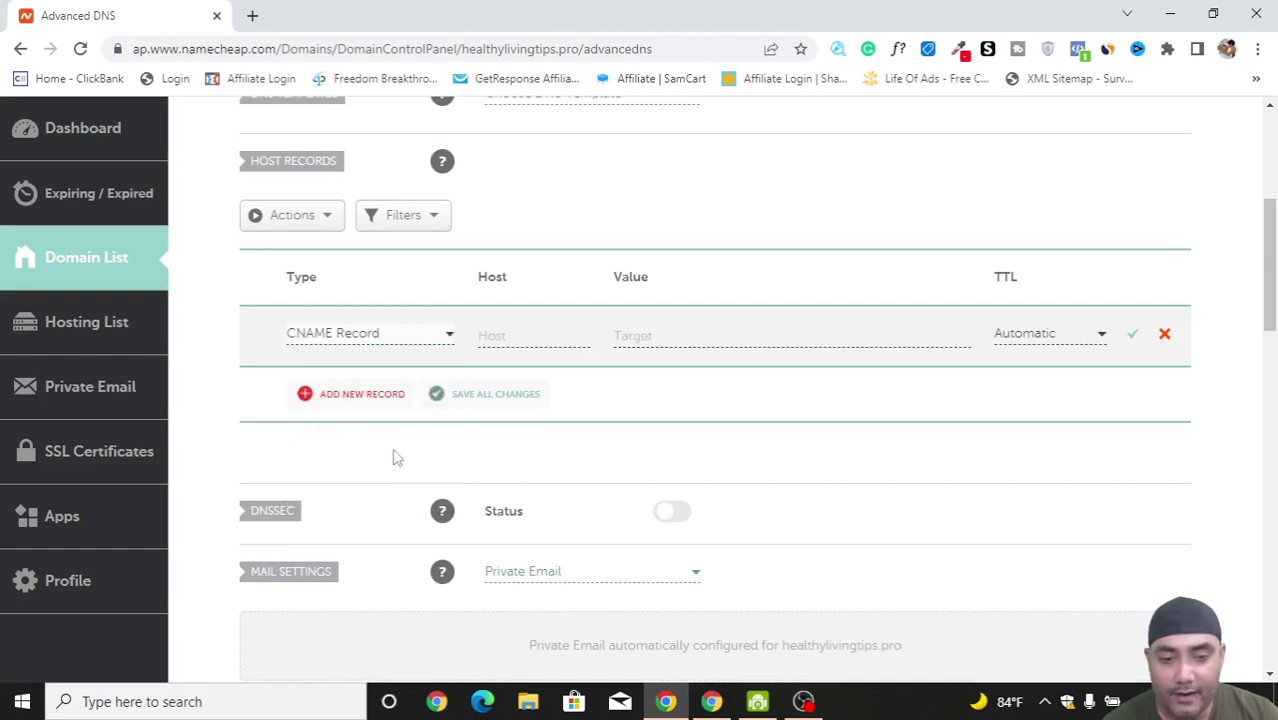
Copy www from the first CNAME entry in Systeme.io's DNS configuration and paste it as the new Namecheap record's host.
click(711, 701)
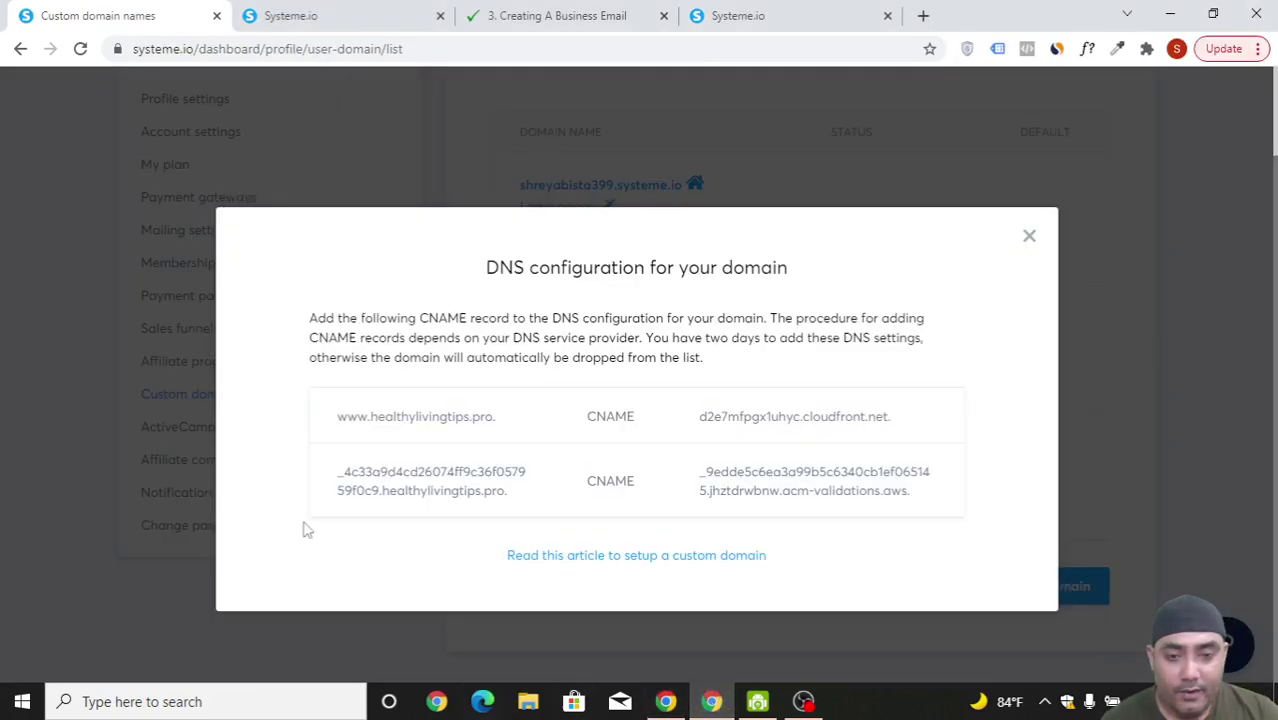
drag(338, 417, 367, 416)
right_click(368, 417)
click(395, 433)
click(684, 704)
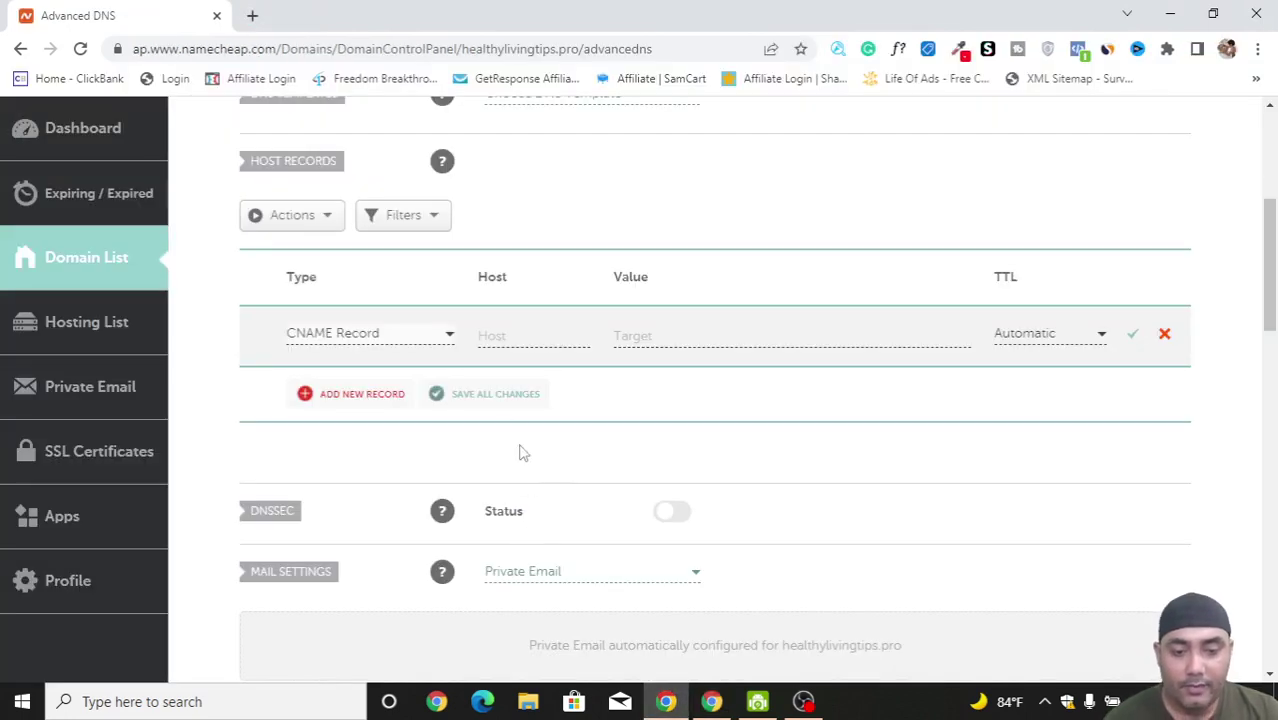
click(539, 337)
key(ctrl+v)
click(684, 393)
Copy the target d2e7mfpgx1uhyc.cloudfront.net. from Systeme.io into the www record's value in Namecheap and save the record.
click(711, 702)
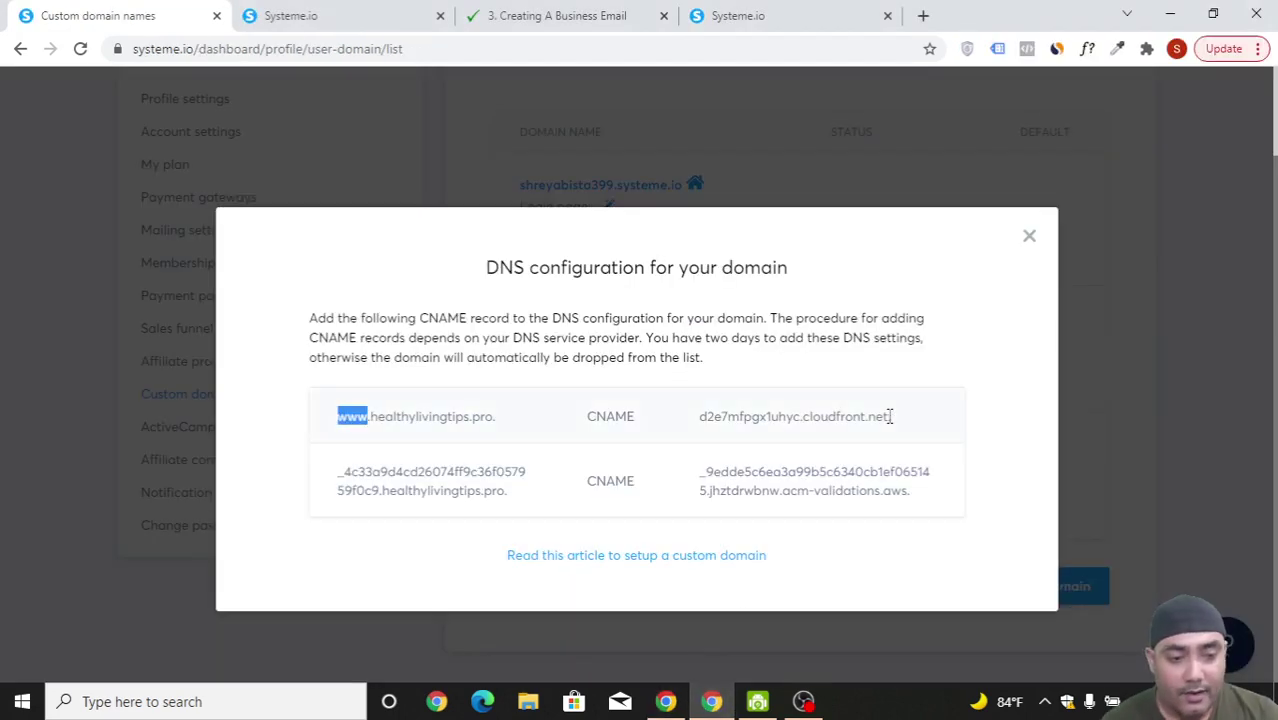
mouse_move(890, 417)
mouse_down()
mouse_move(733, 434)
mouse_move(703, 420)
mouse_move(901, 425)
mouse_up()
right_click(893, 419)
click(915, 432)
click(665, 702)
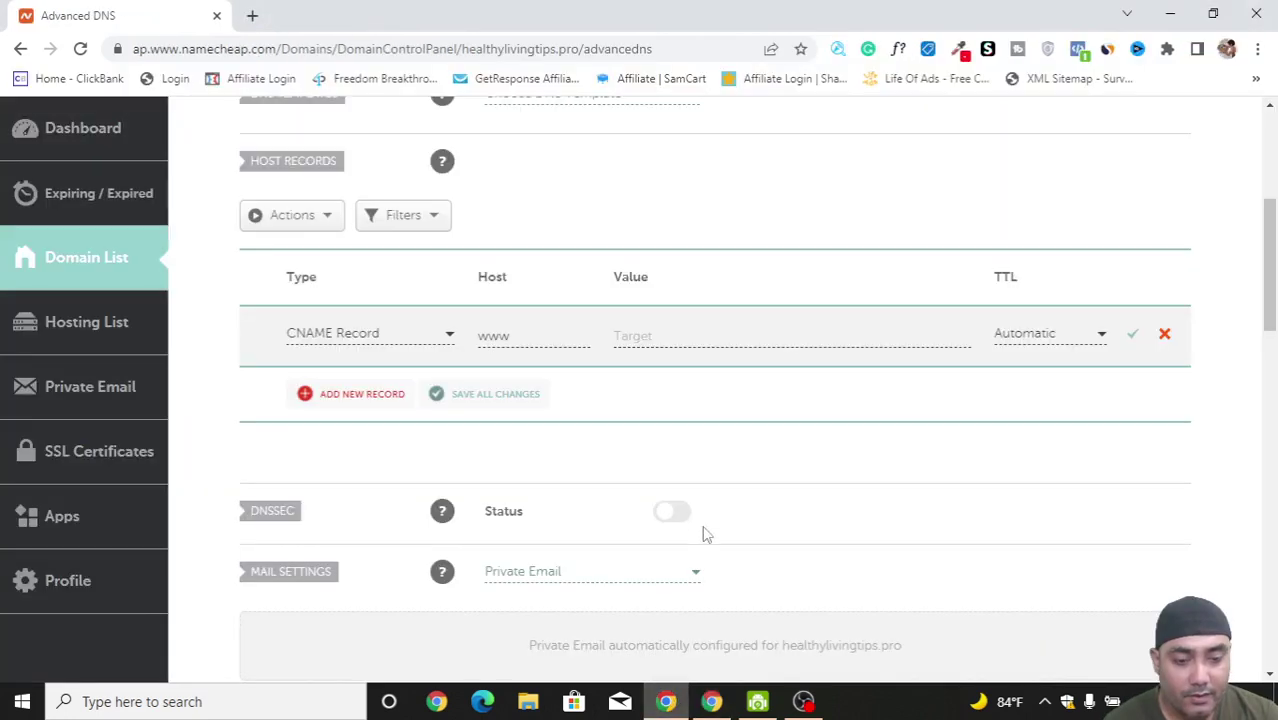
click(714, 336)
click(714, 336)
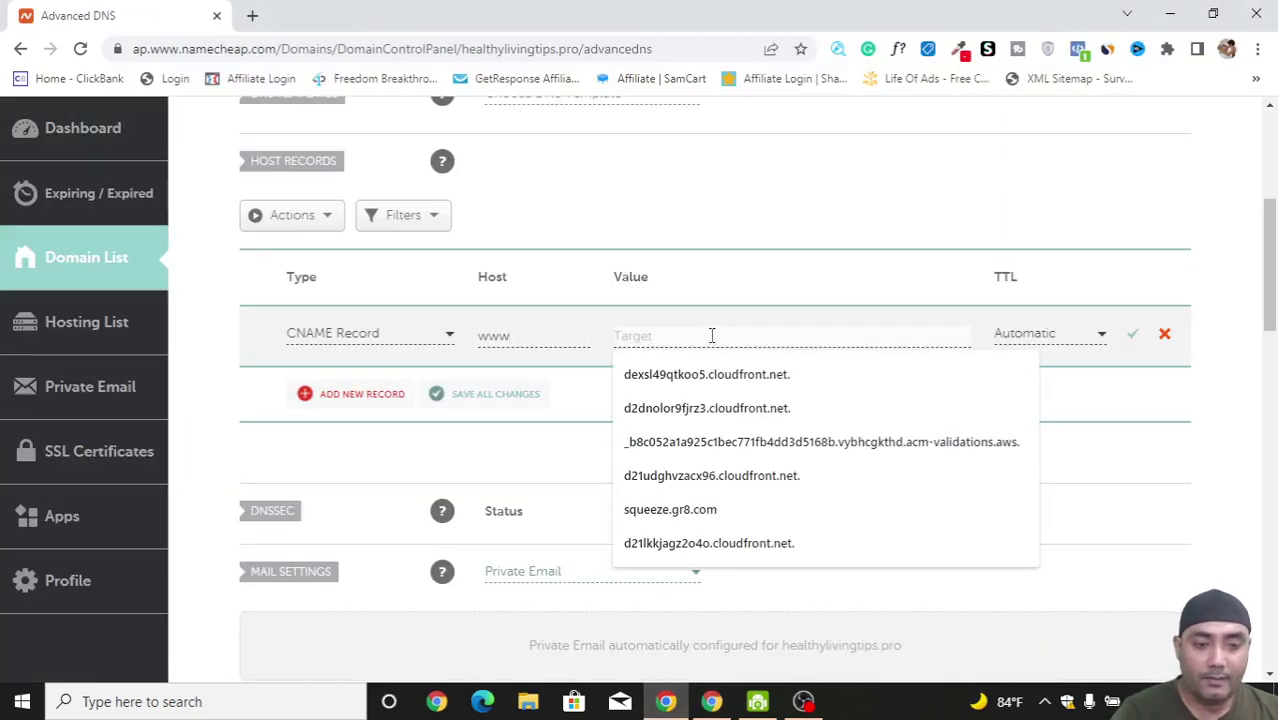
key(ctrl+v)
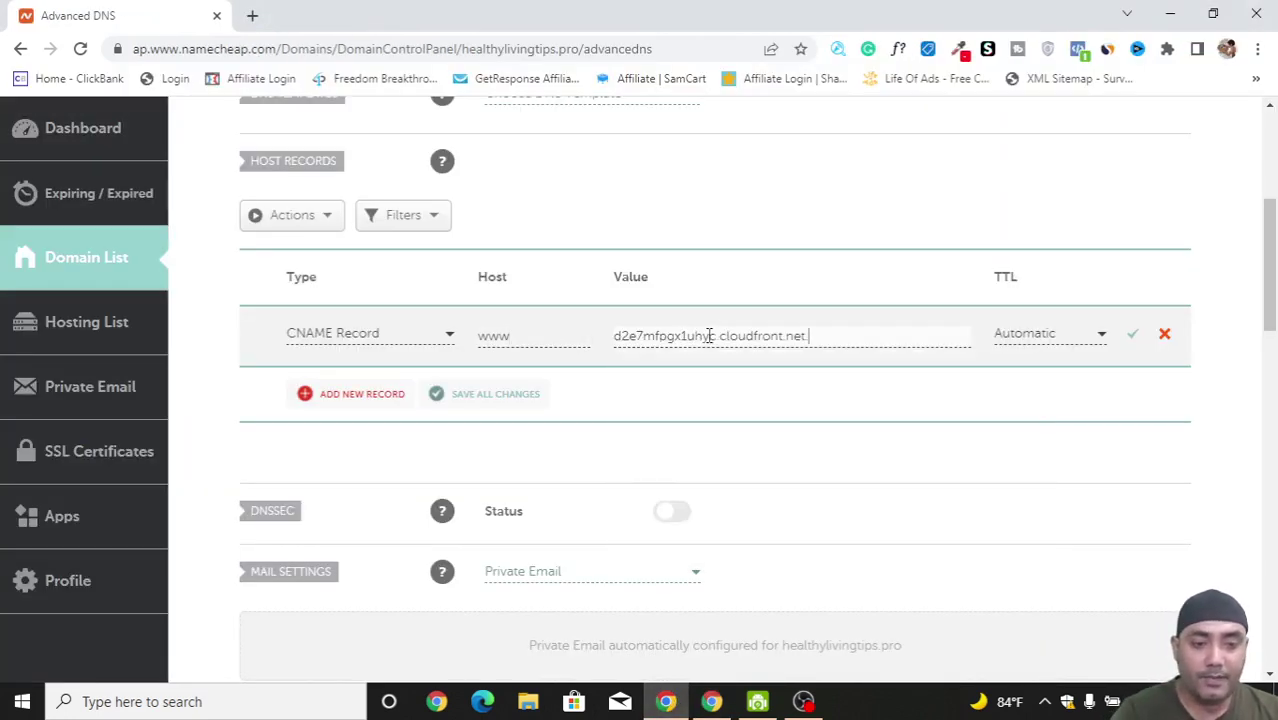
click(1133, 338)
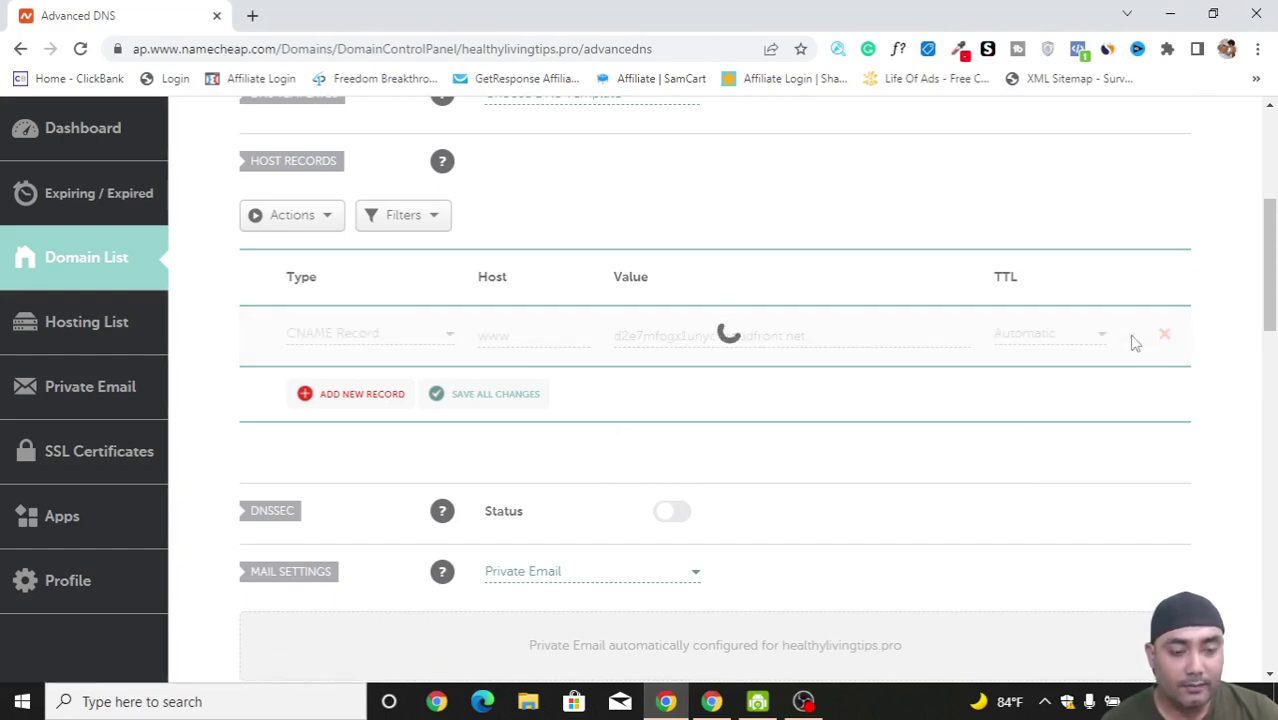
Add a second host record of type CNAME Record below the www record.
click(373, 397)
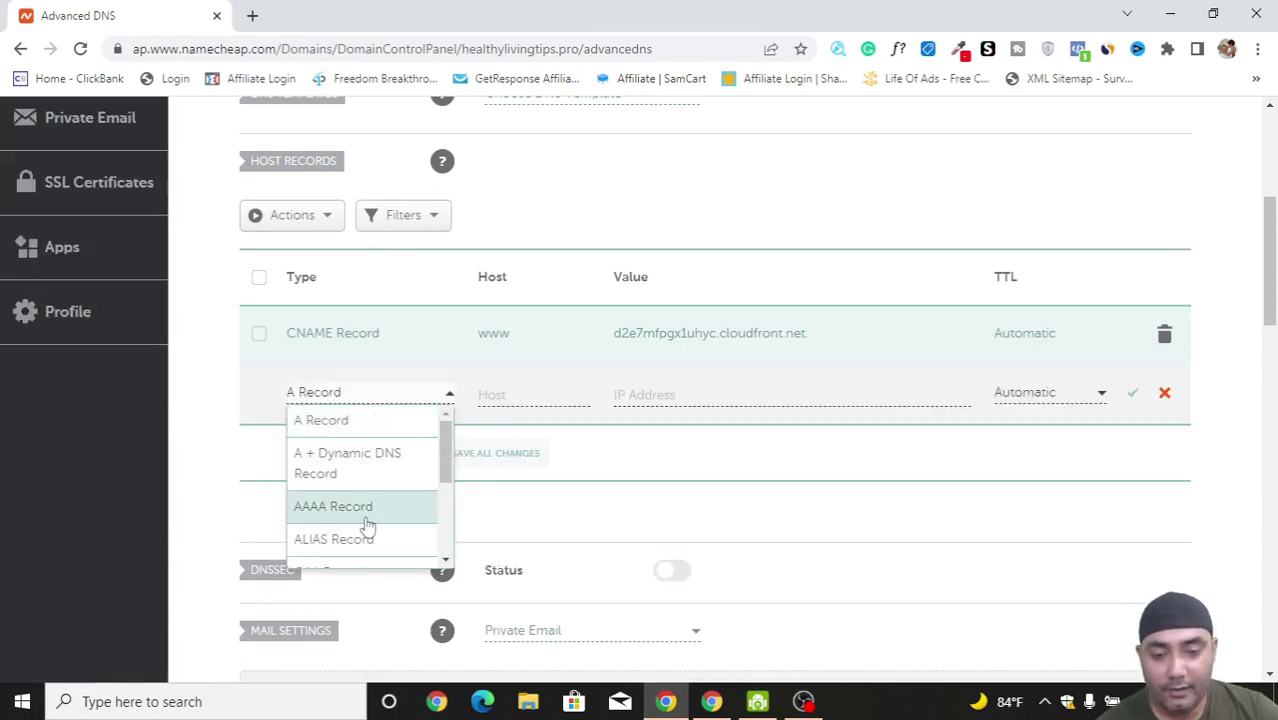
scroll(365, 525, down, 3)
click(400, 420)
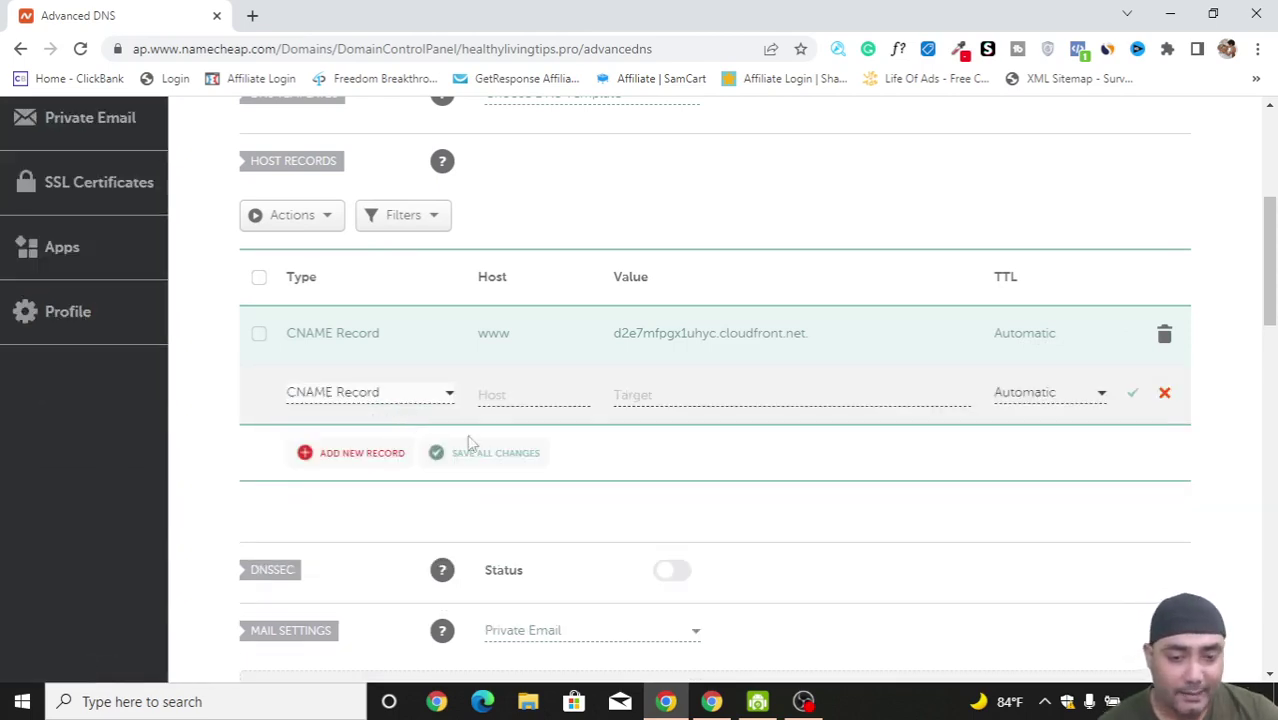
Copy _4c33a9d4cd26074ff9c36f057959f0c9, without the domain part, from the second CNAME entry in Systeme.io into the new Namecheap record's host.
click(711, 701)
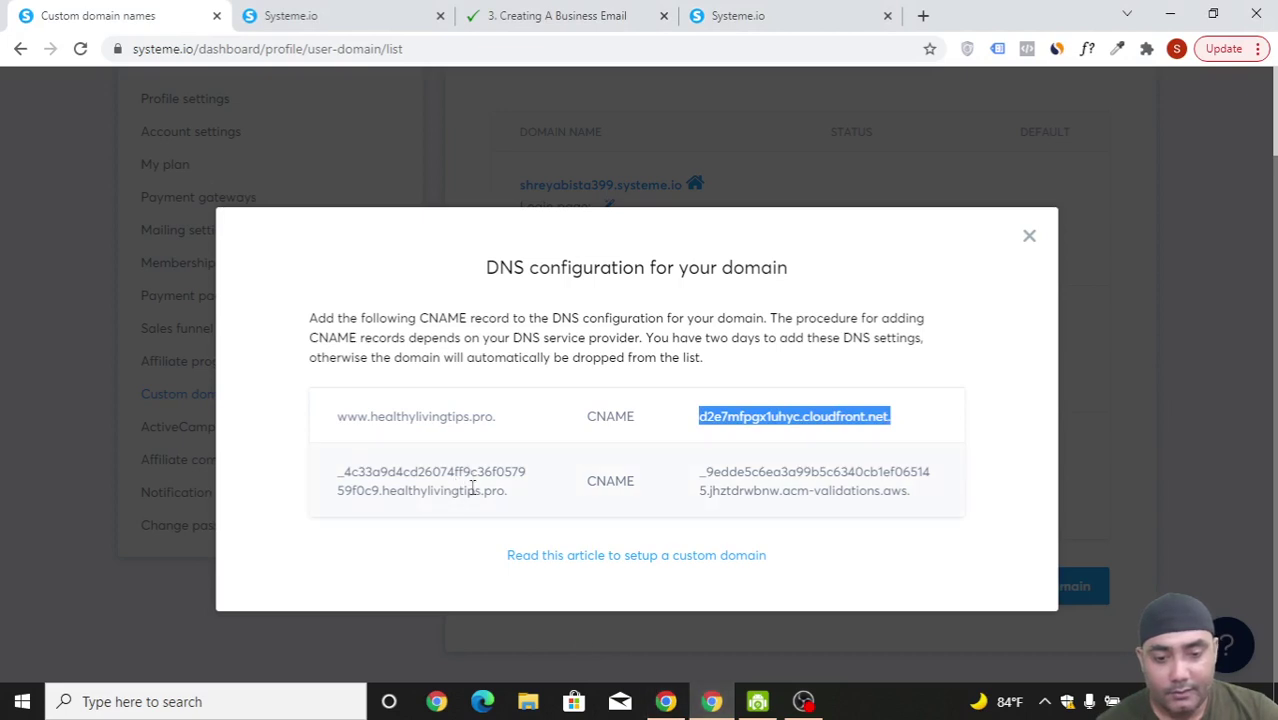
drag(361, 491, 338, 474)
right_click(372, 476)
click(420, 488)
click(665, 701)
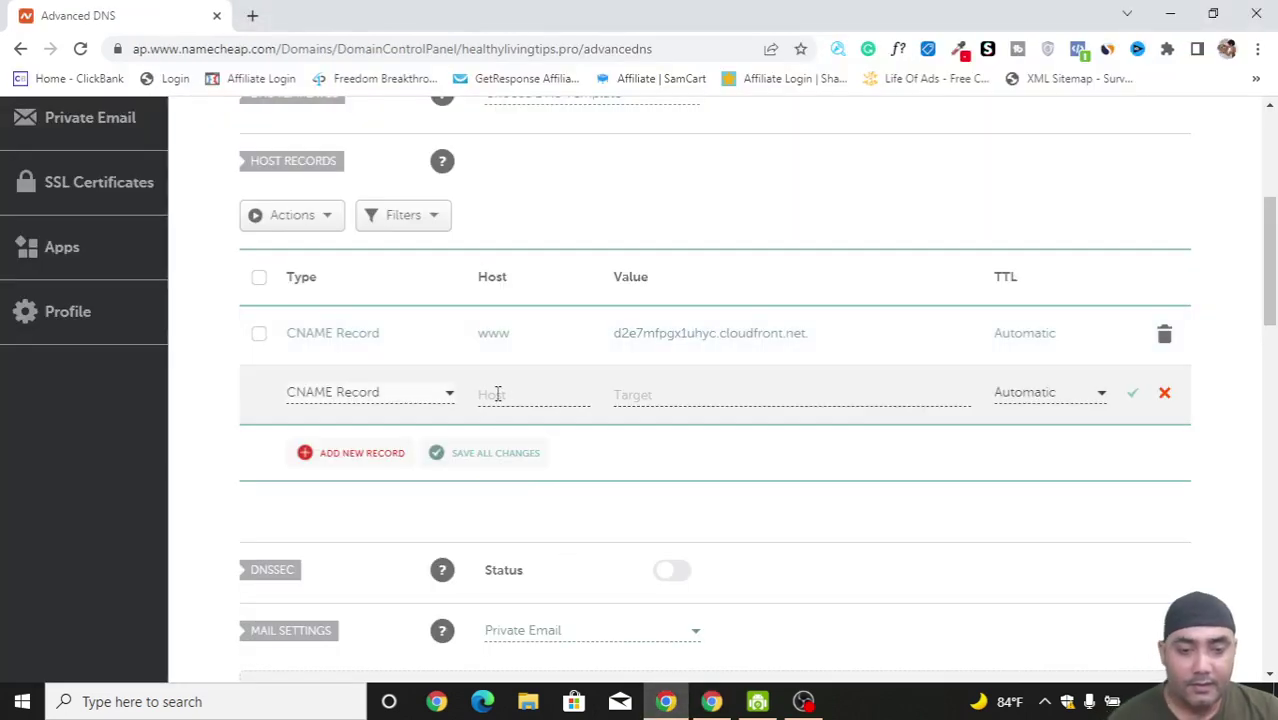
click(493, 394)
key(ctrl+v)
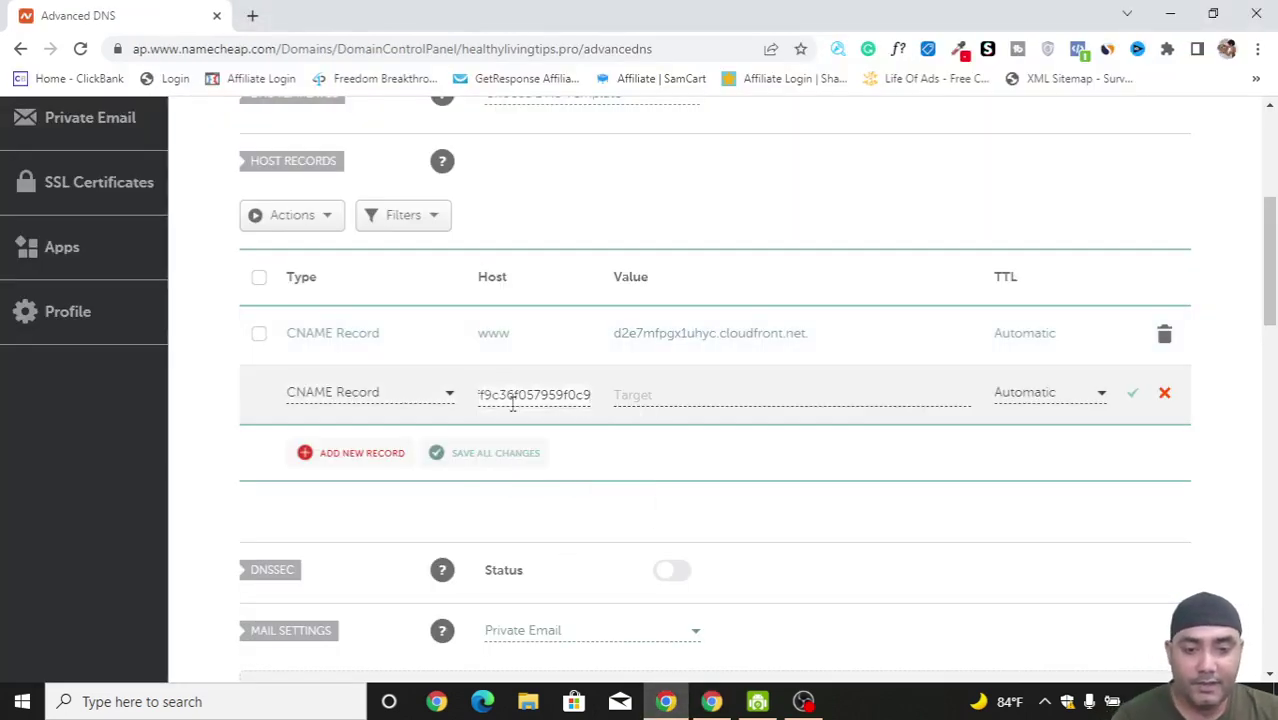
Copy the target _9edde5c6ea3a99b5c6340cb1ef065145.jhztdrwbnw.acm-validations.aws. from Systeme.io into the second record's value in Namecheap and save the record.
click(711, 701)
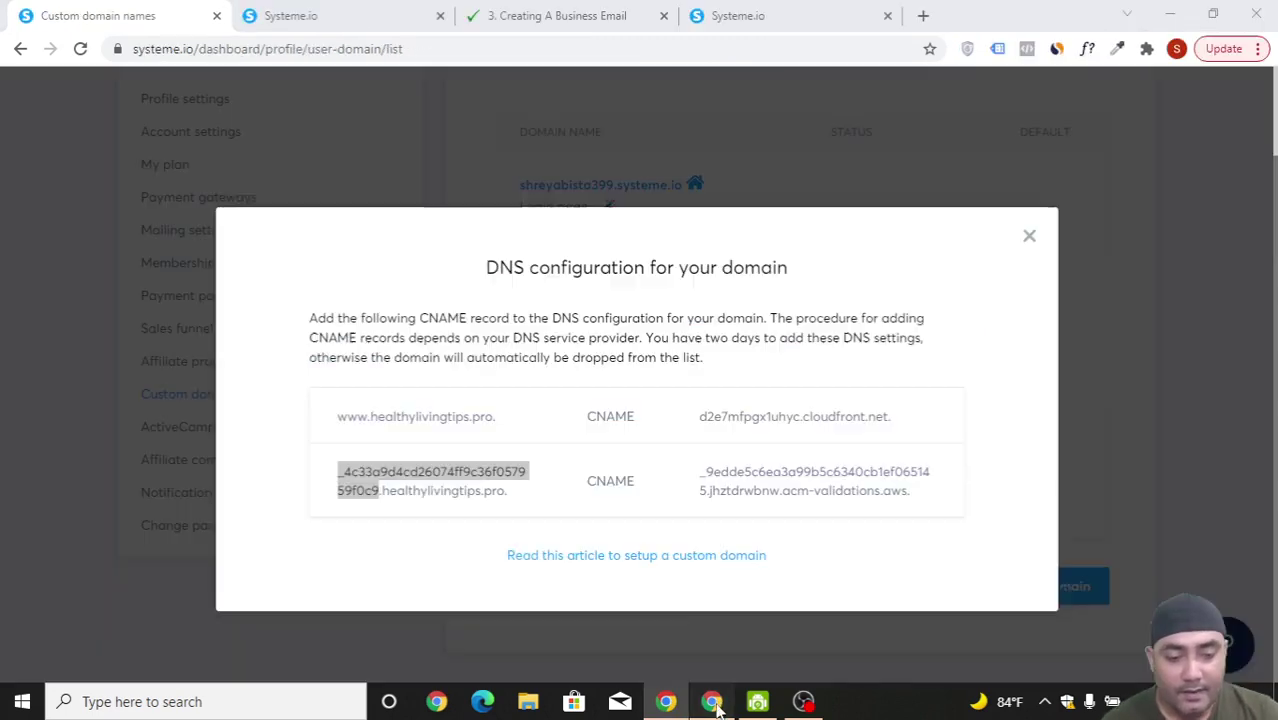
drag(910, 491, 703, 473)
right_click(752, 472)
click(785, 490)
click(665, 701)
click(770, 393)
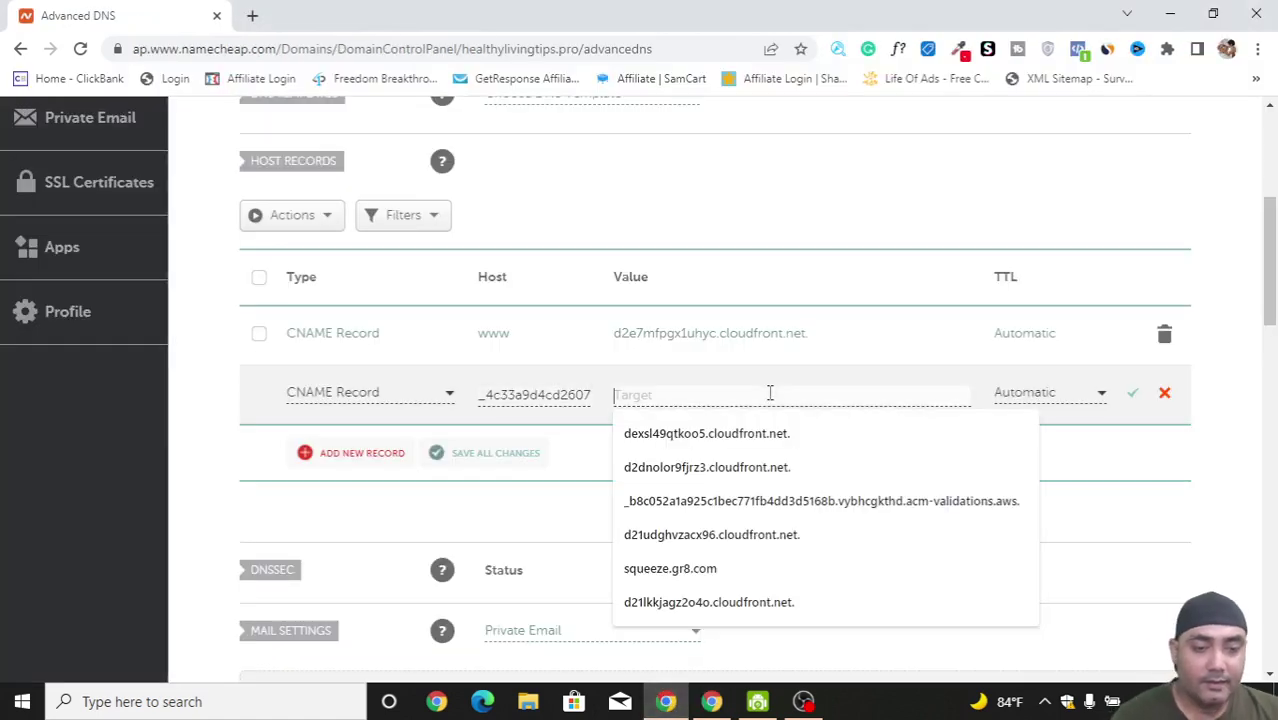
key(ctrl+v)
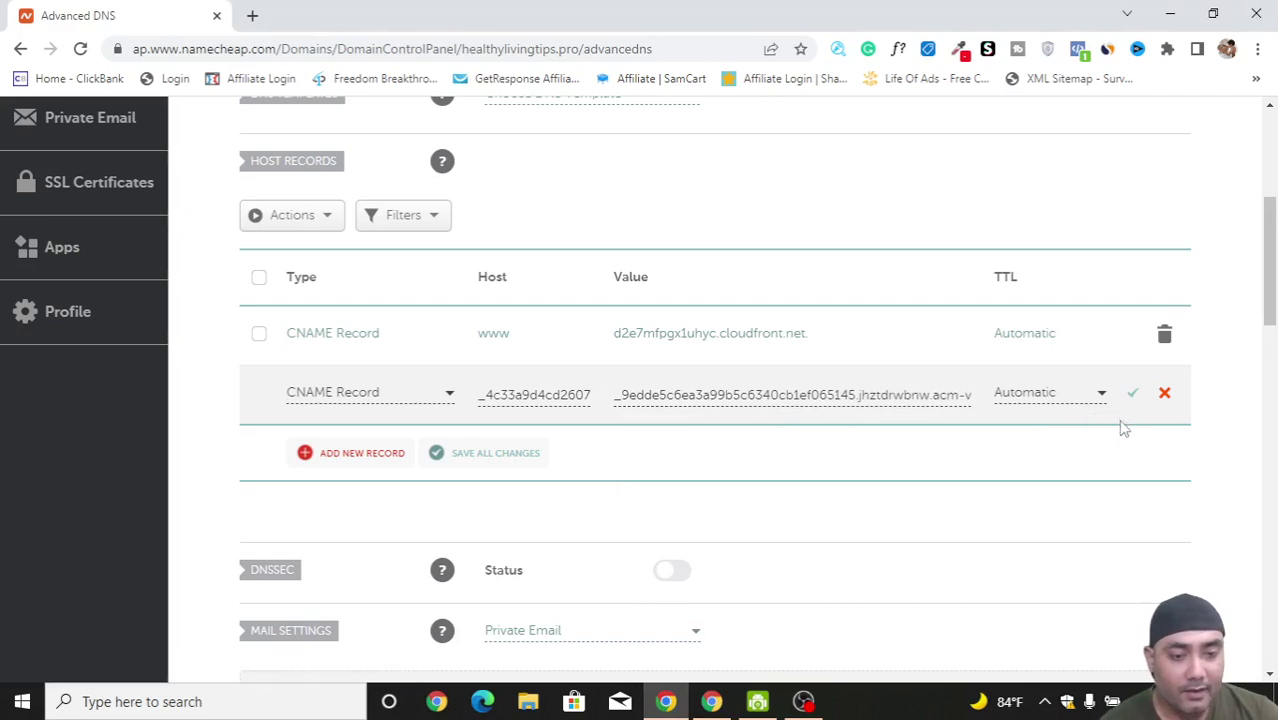
click(1133, 395)
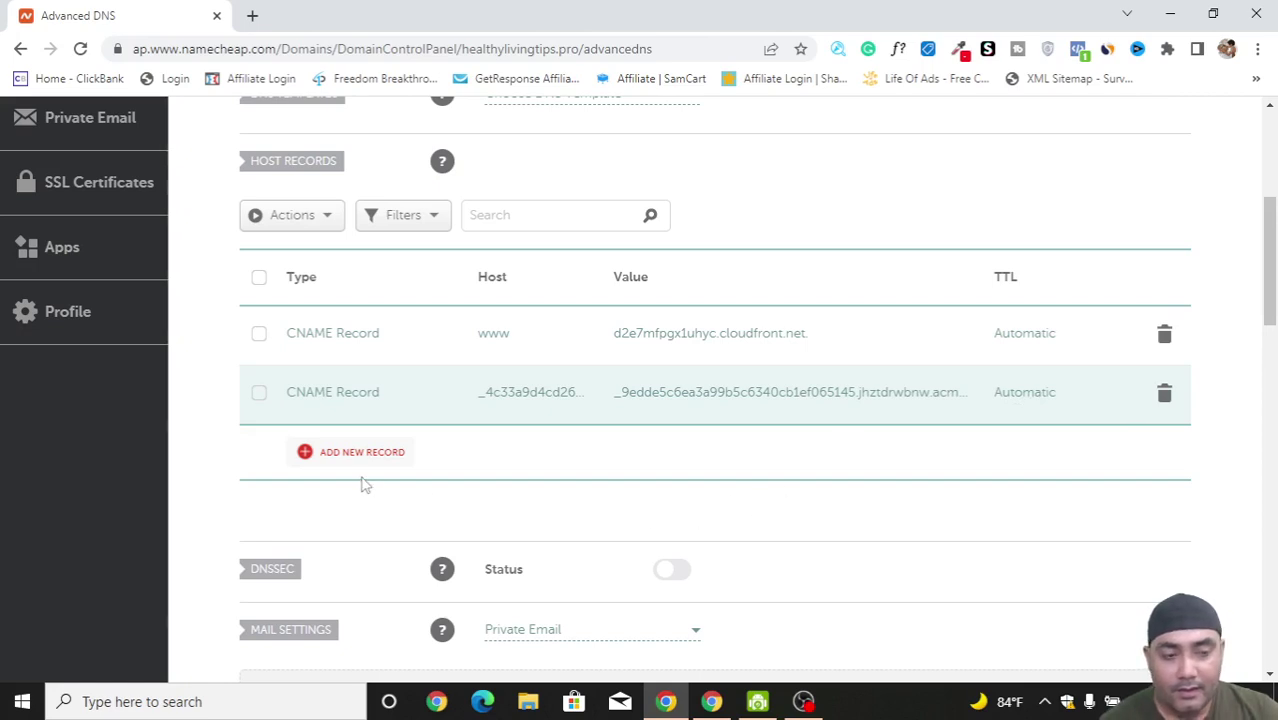
Reload the Advanced DNS page and check the saved CNAME host records of healthylivingtips.pro.
scroll(362, 485, up, 1)
scroll(502, 521, down, 5)
scroll(503, 521, up, 5)
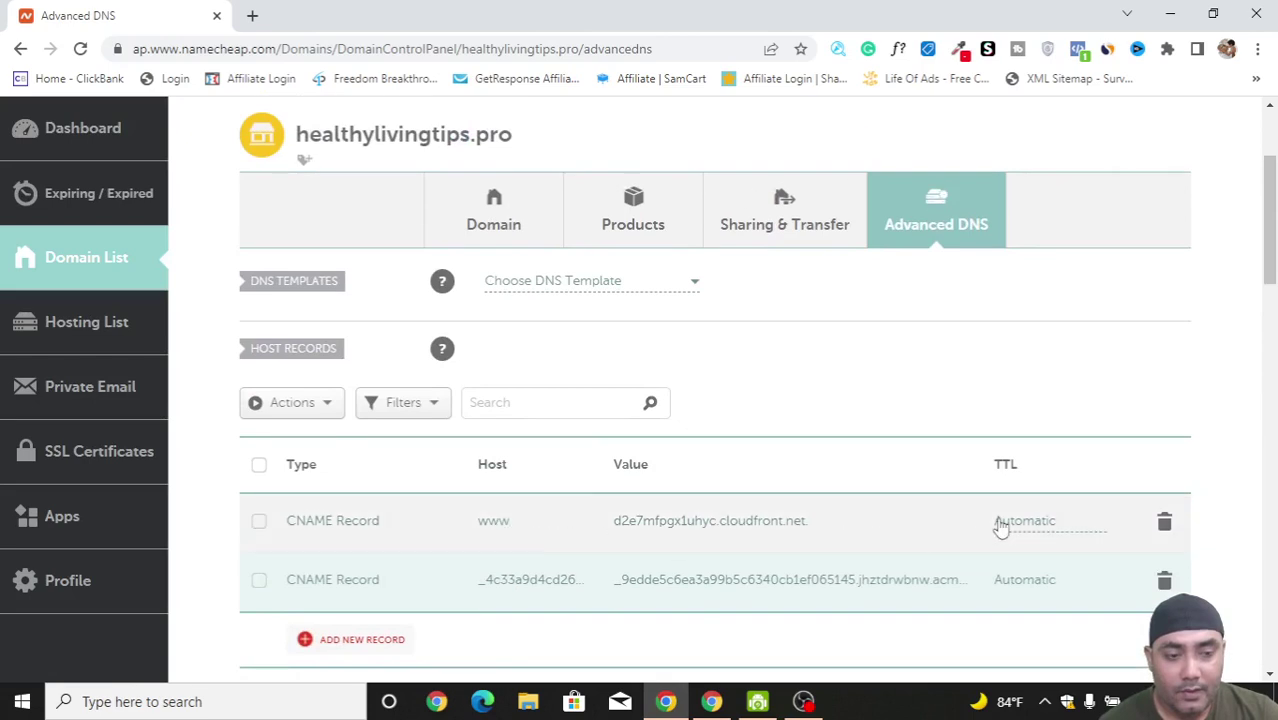
click(80, 48)
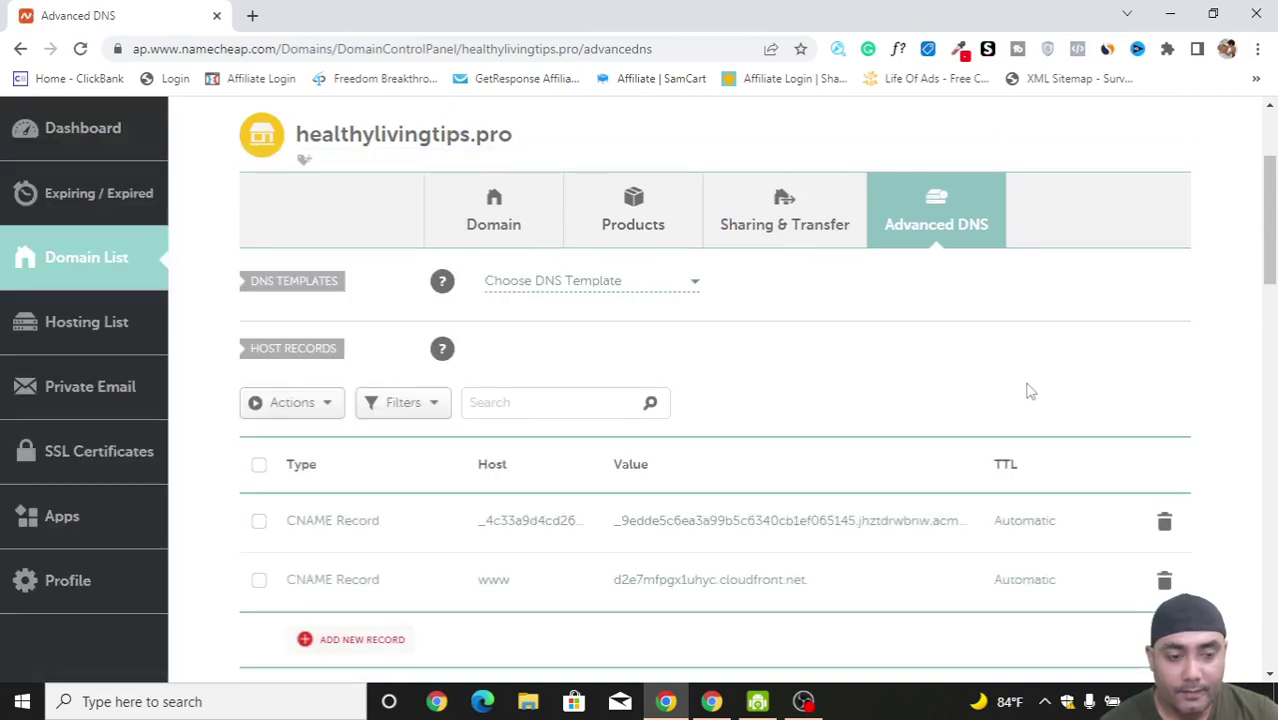
scroll(1030, 391, down, 1)
scroll(1030, 391, down, 1)
scroll(1027, 391, down, 1)
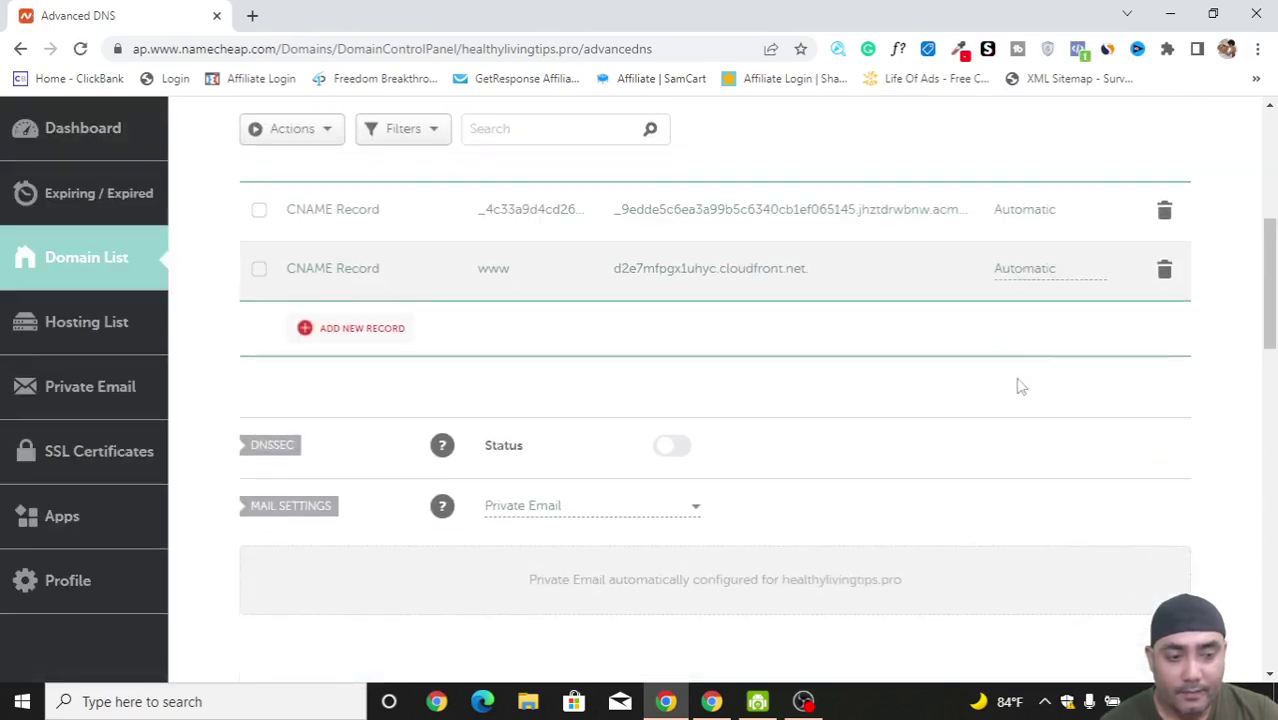
Switch to Systeme.io, close the DNS configuration window and reload the custom domains list.
click(711, 701)
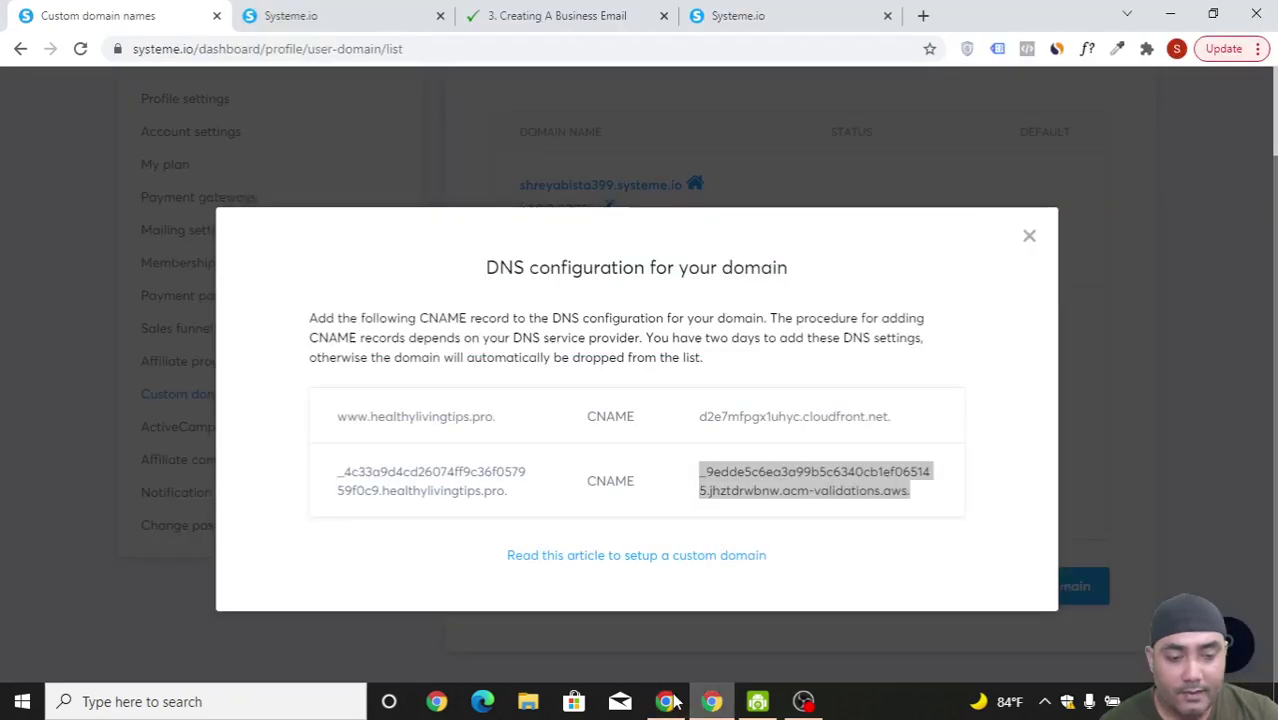
click(1030, 237)
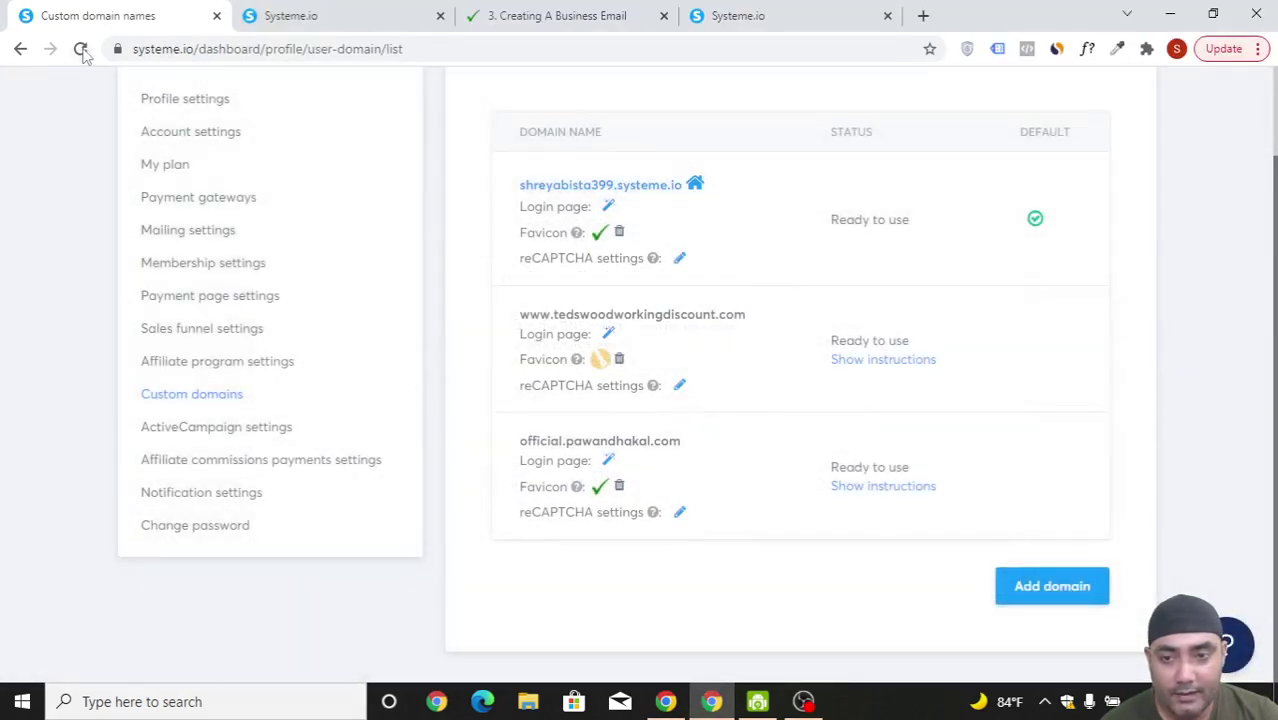
click(81, 50)
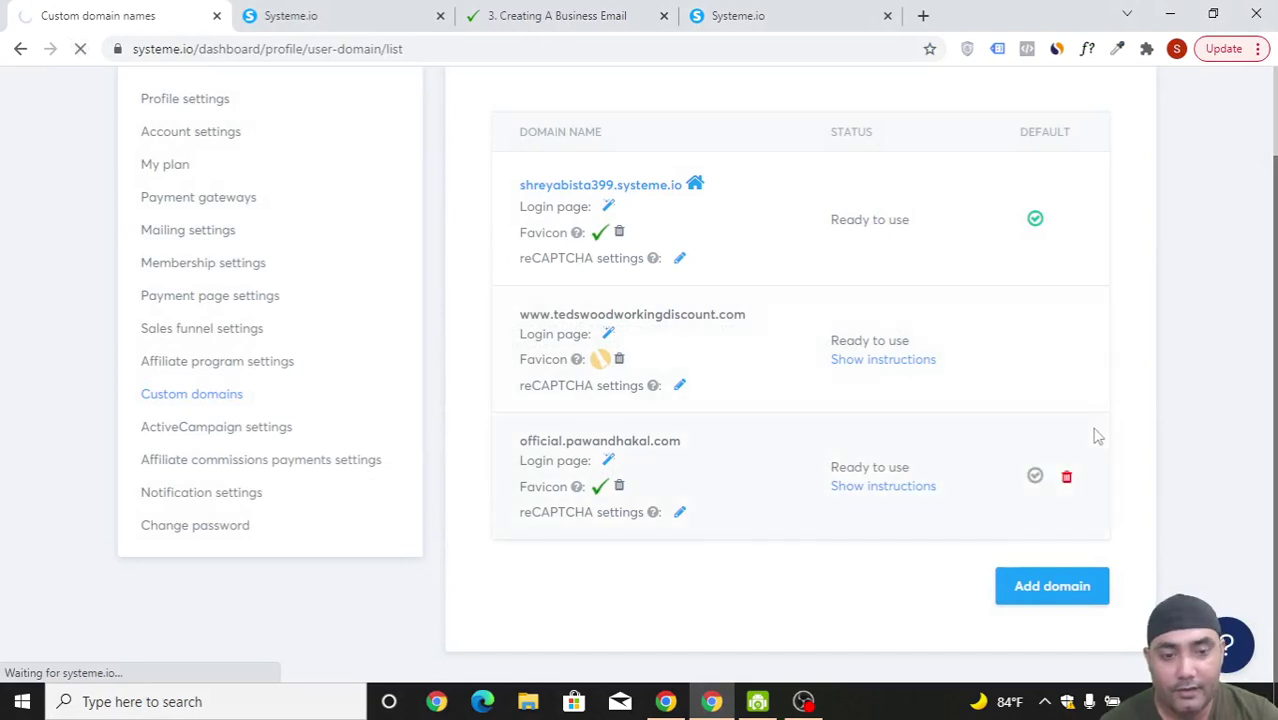
scroll(488, 525, down, 1)
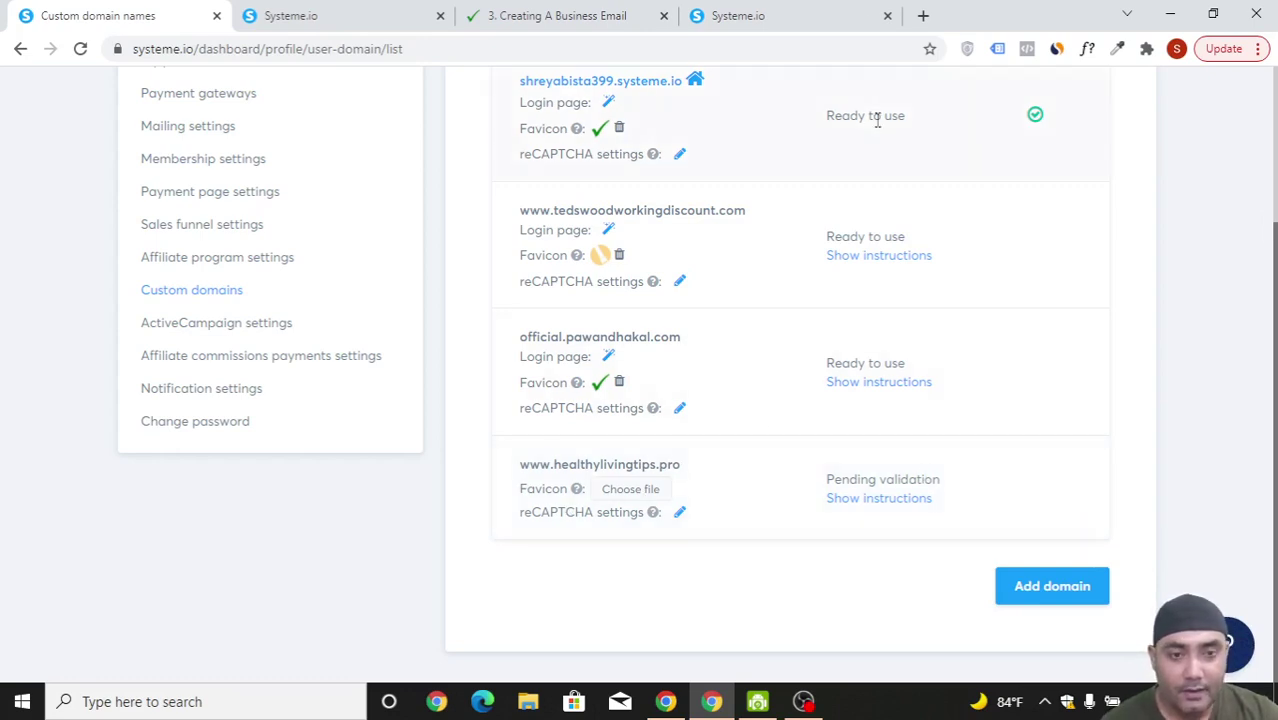
drag(680, 464, 519, 464)
key(ctrl+c)
click(921, 15)
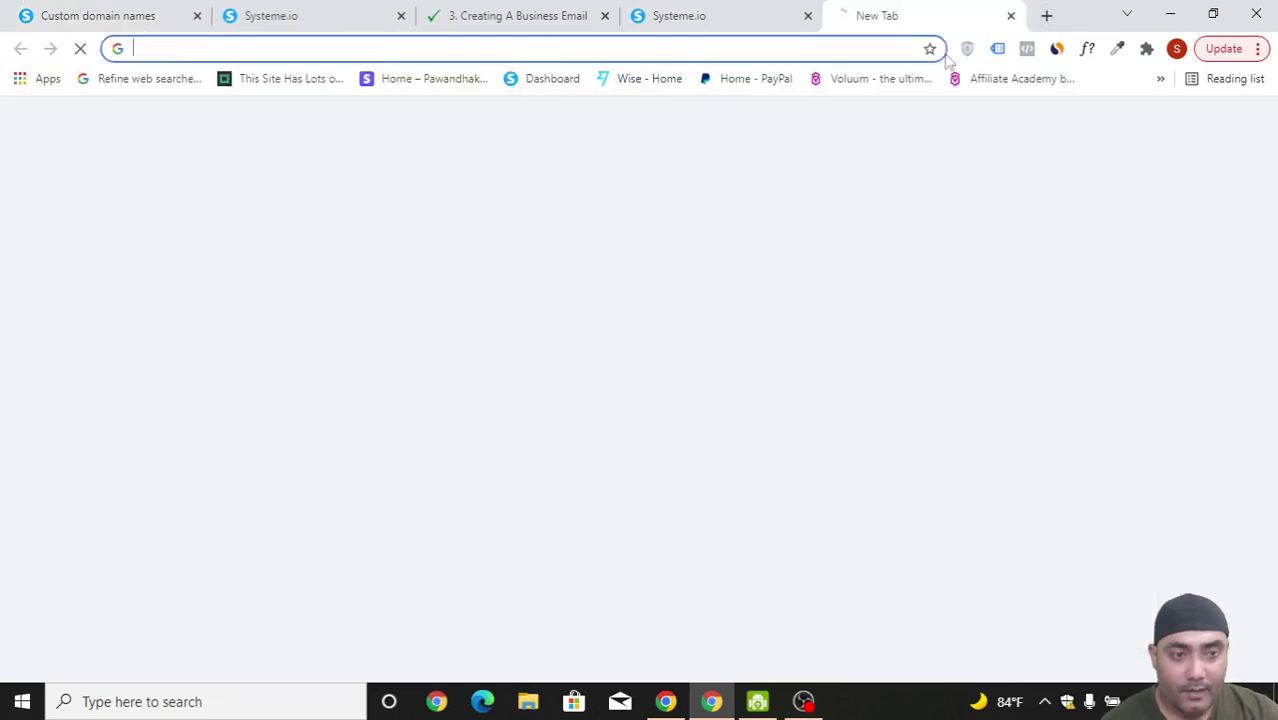
text(dns)
key(Return)
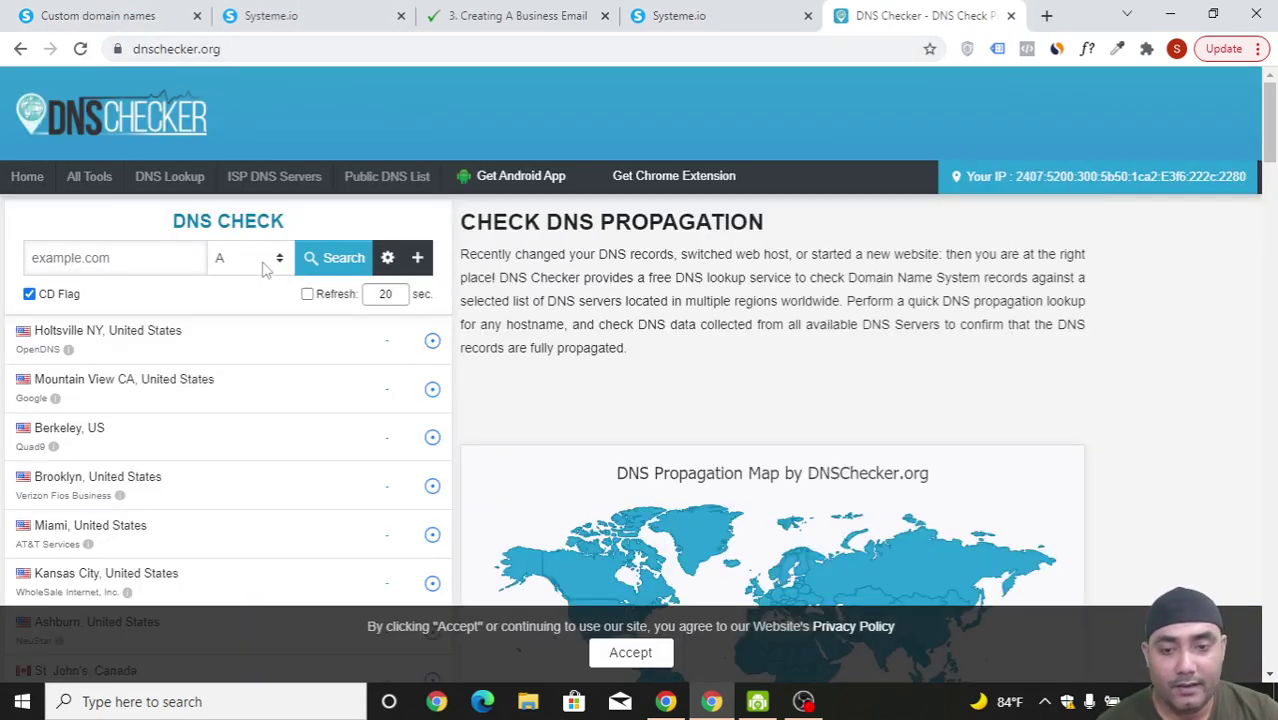
click(265, 260)
click(245, 317)
click(147, 263)
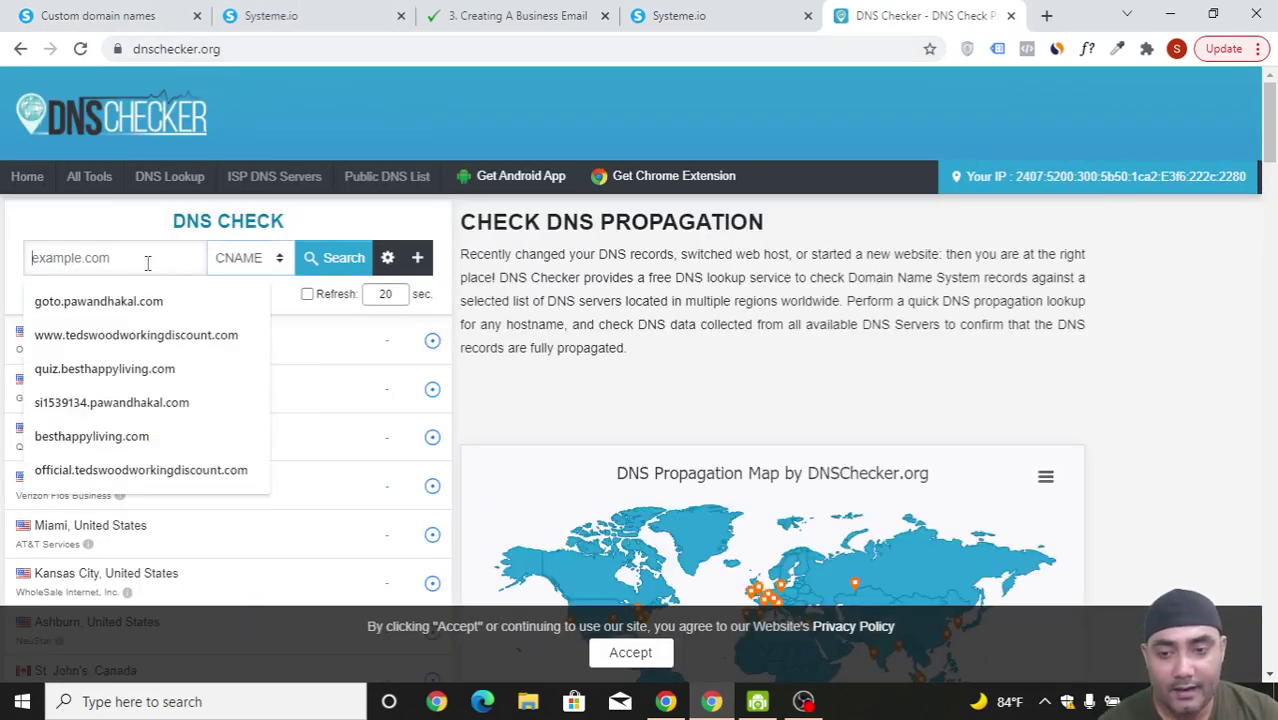
key(ctrl+v)
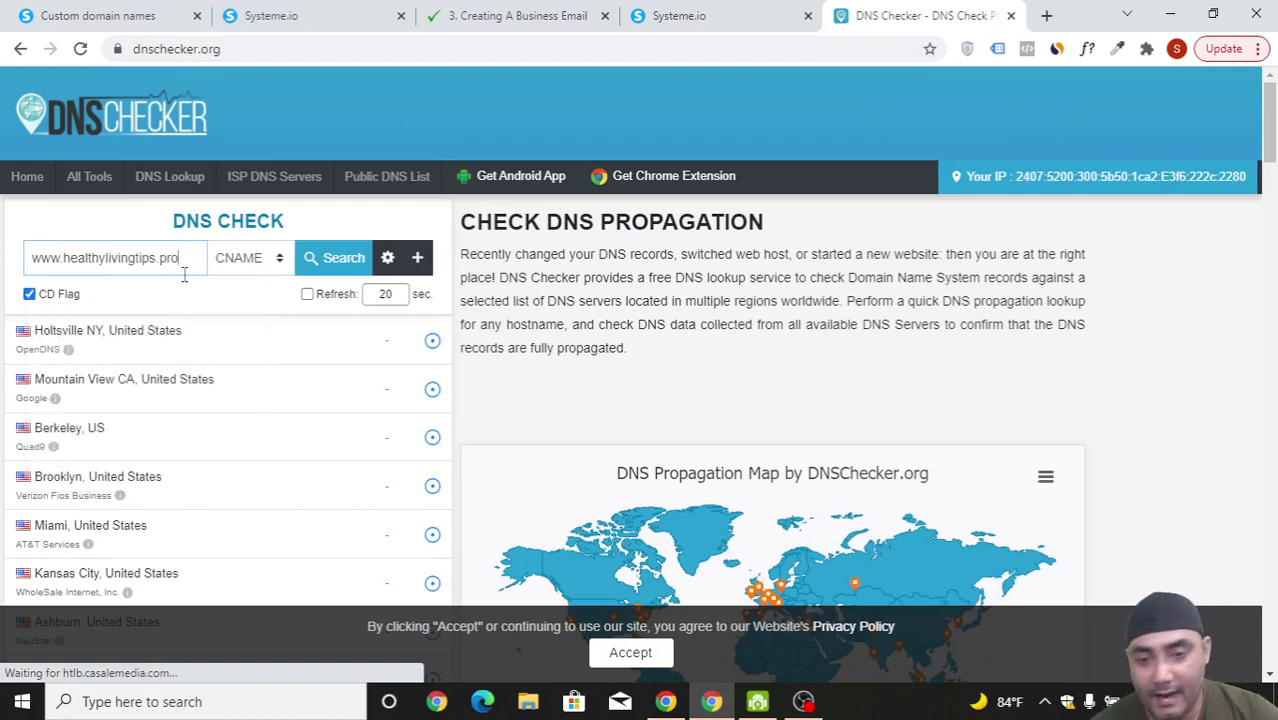
key(Return)
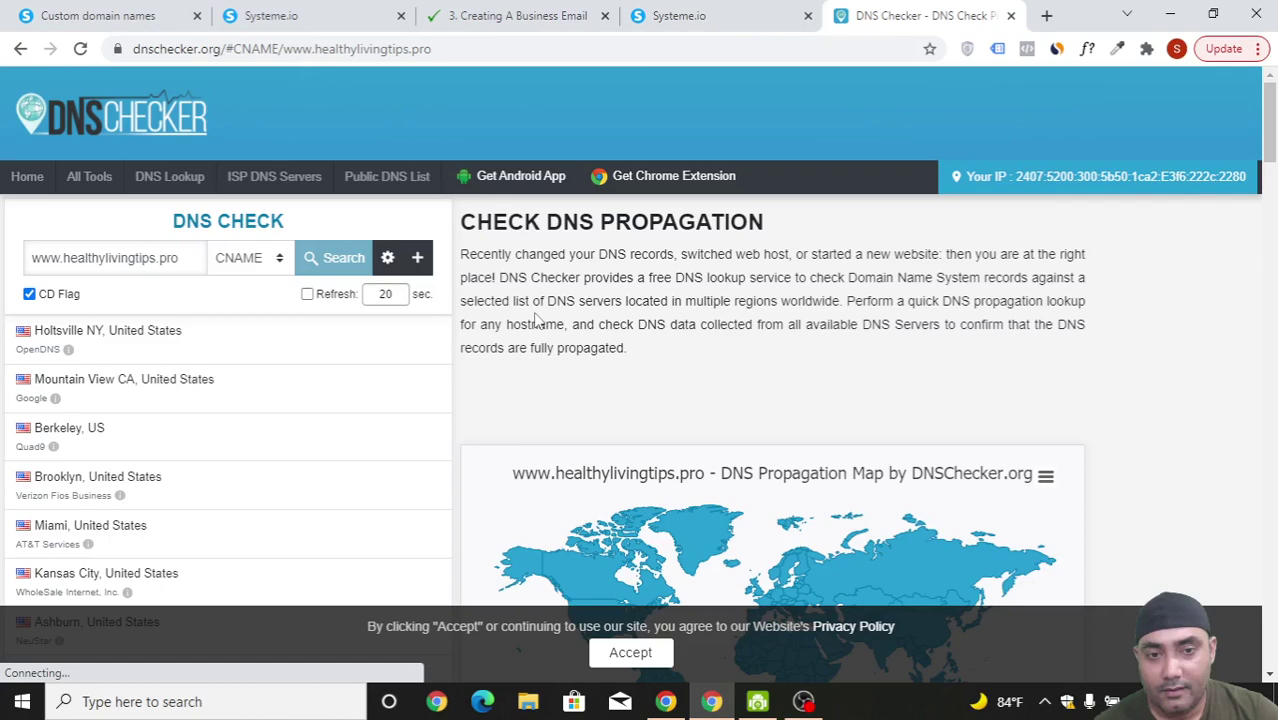
scroll(366, 447, down, 3)
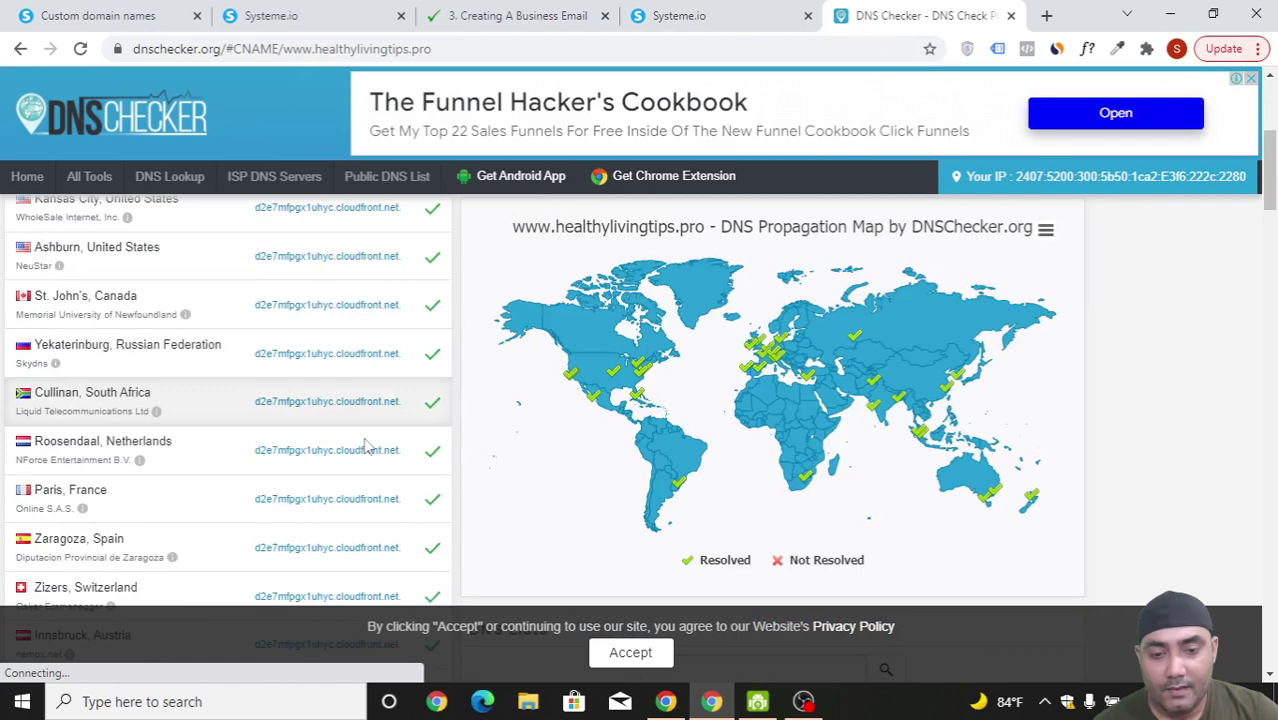
scroll(430, 398, up, 3)
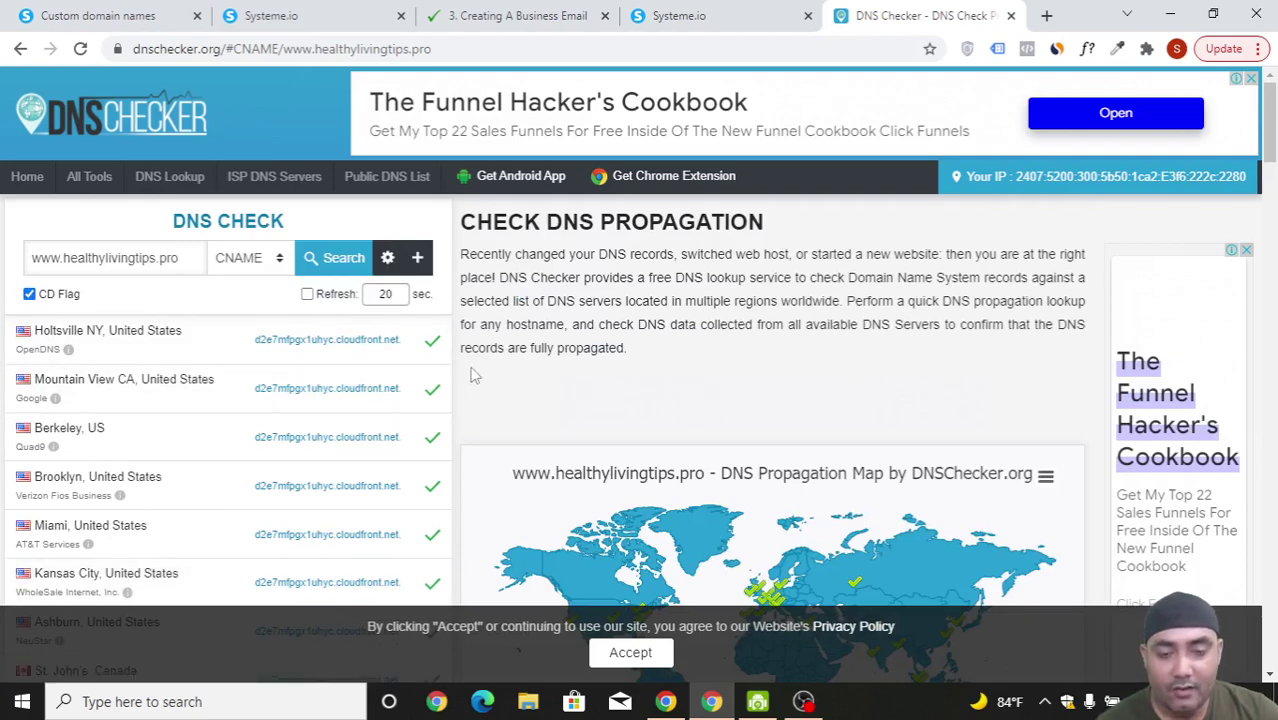
scroll(393, 378, down, 1)
scroll(393, 378, down, 7)
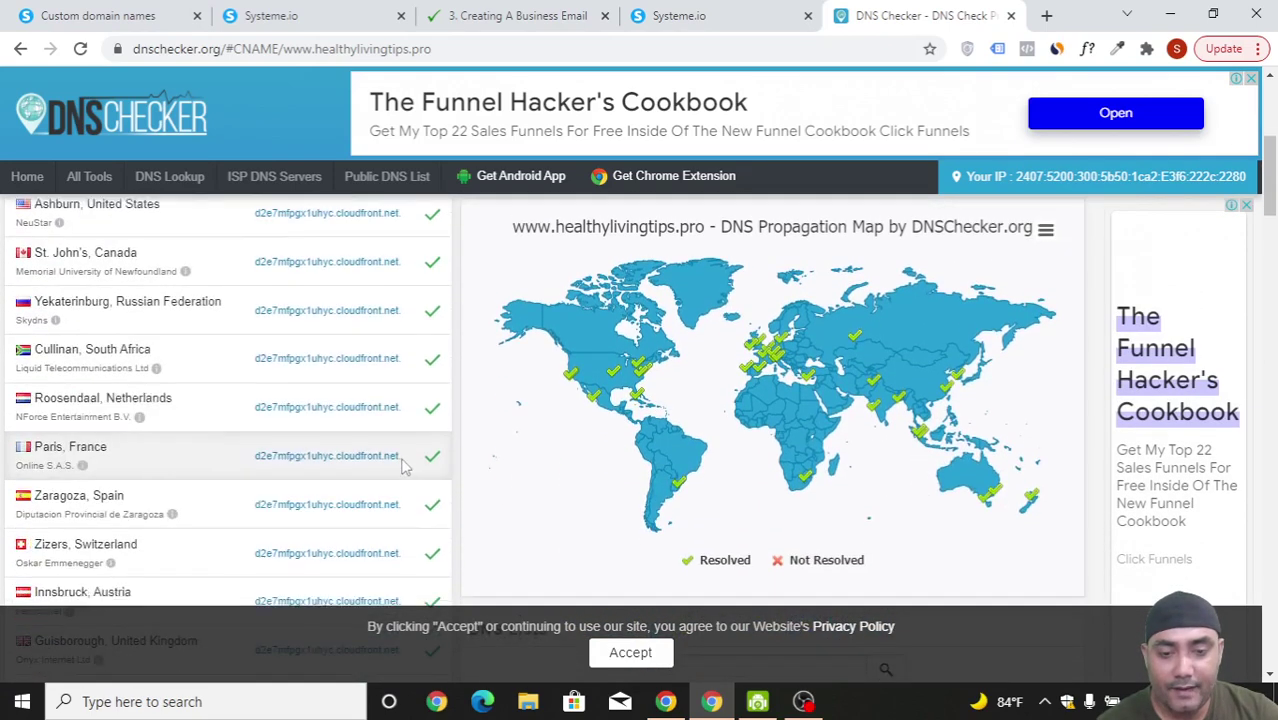
scroll(435, 525, down, 2)
scroll(435, 528, up, 10)
click(98, 15)
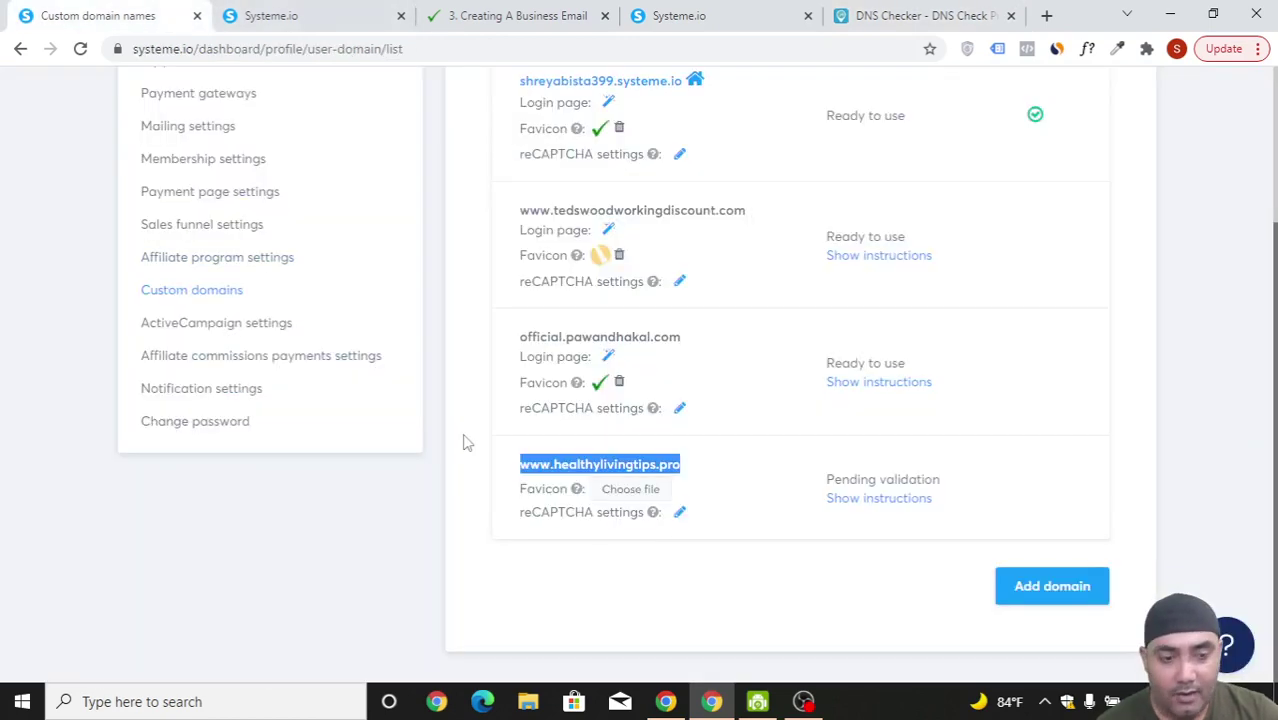
click(718, 226)
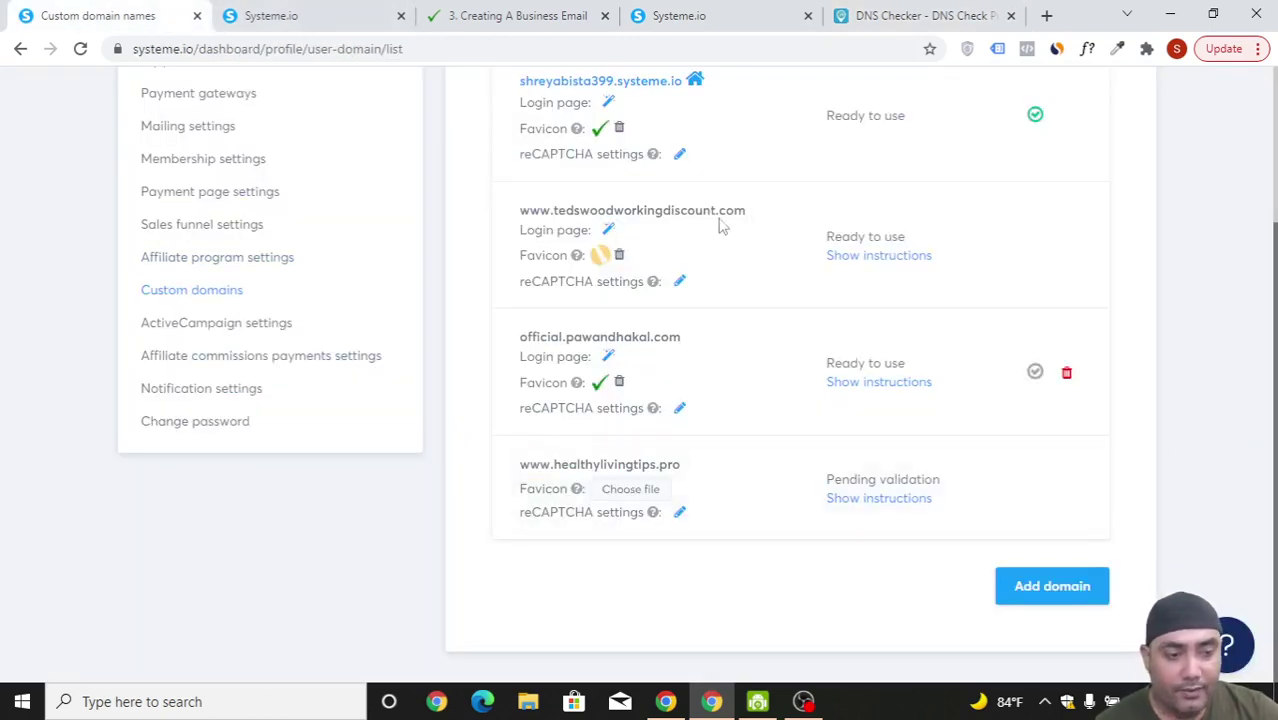
click(80, 48)
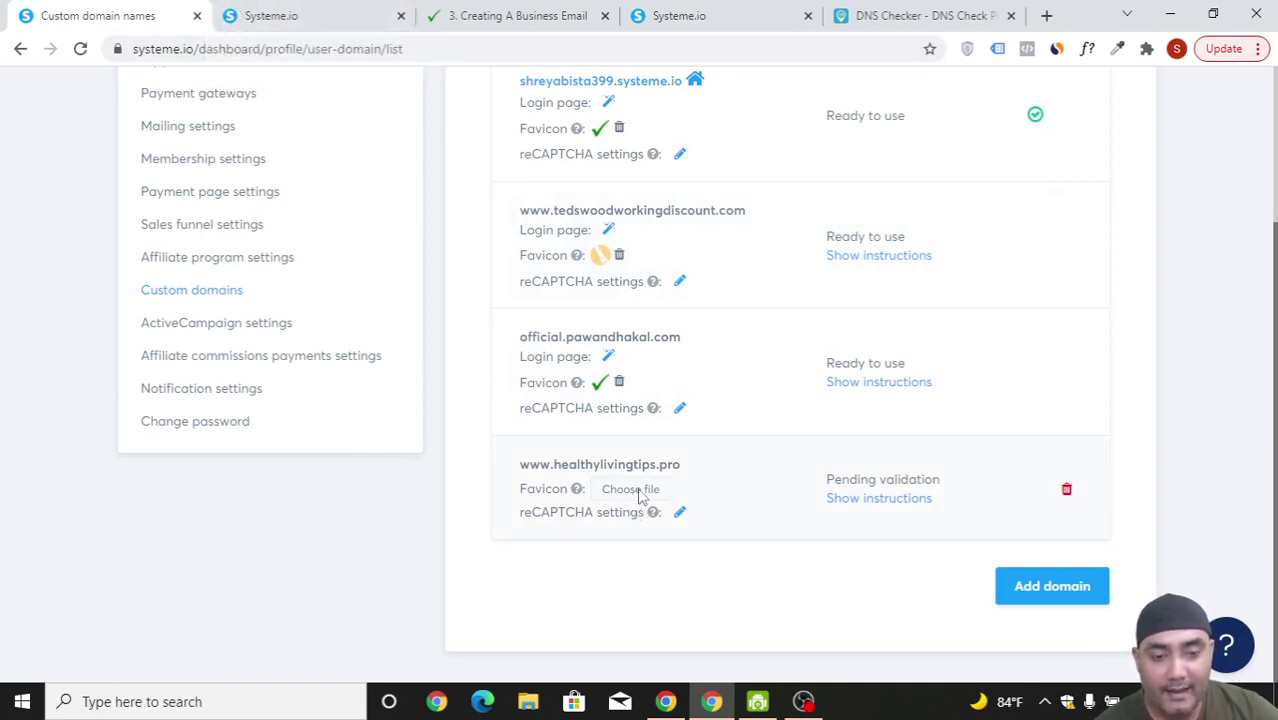
click(639, 490)
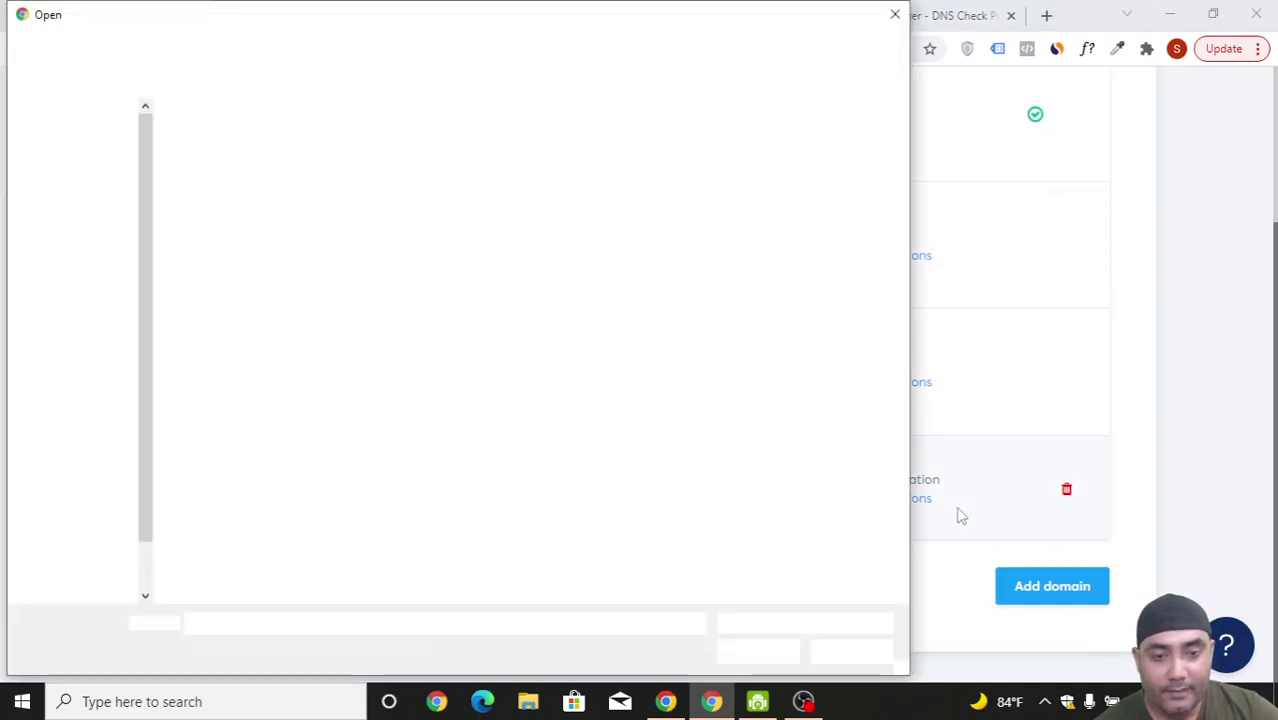
click(72, 112)
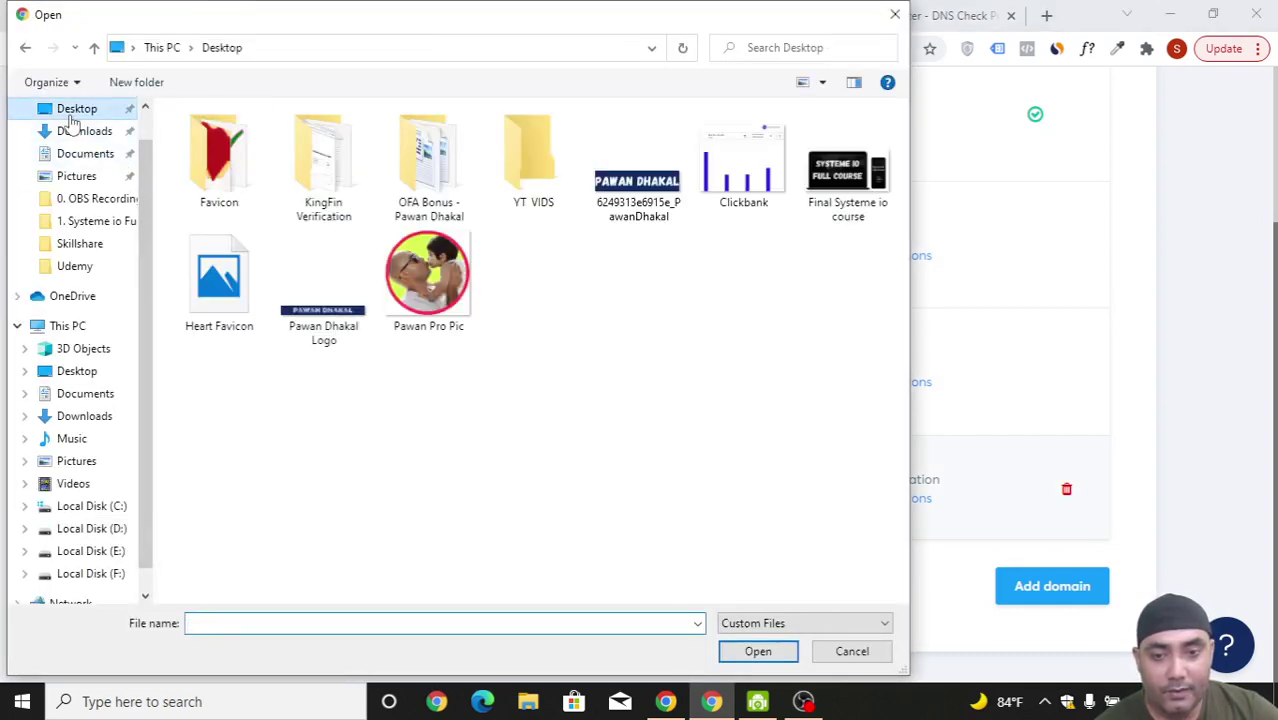
click(215, 308)
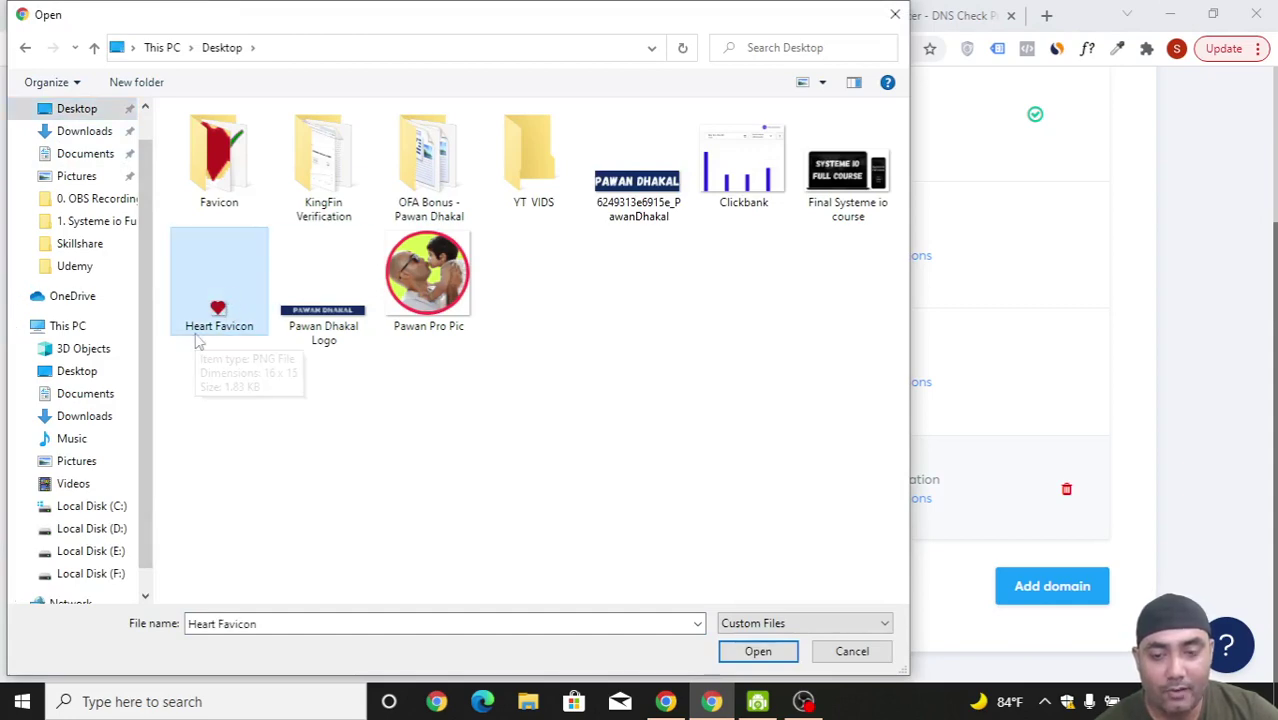
click(758, 651)
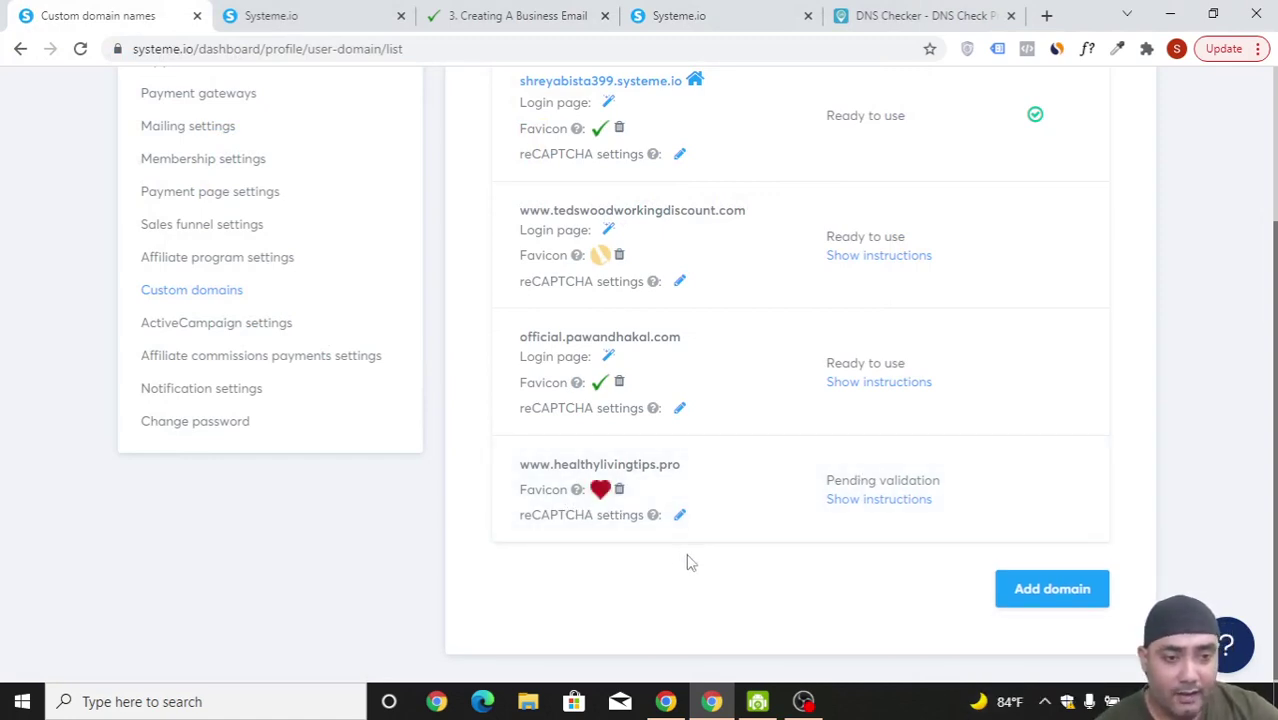
Review the favicon, status and default setting of each domain in the custom domains list.
scroll(687, 565, up, 2)
scroll(690, 570, down, 2)
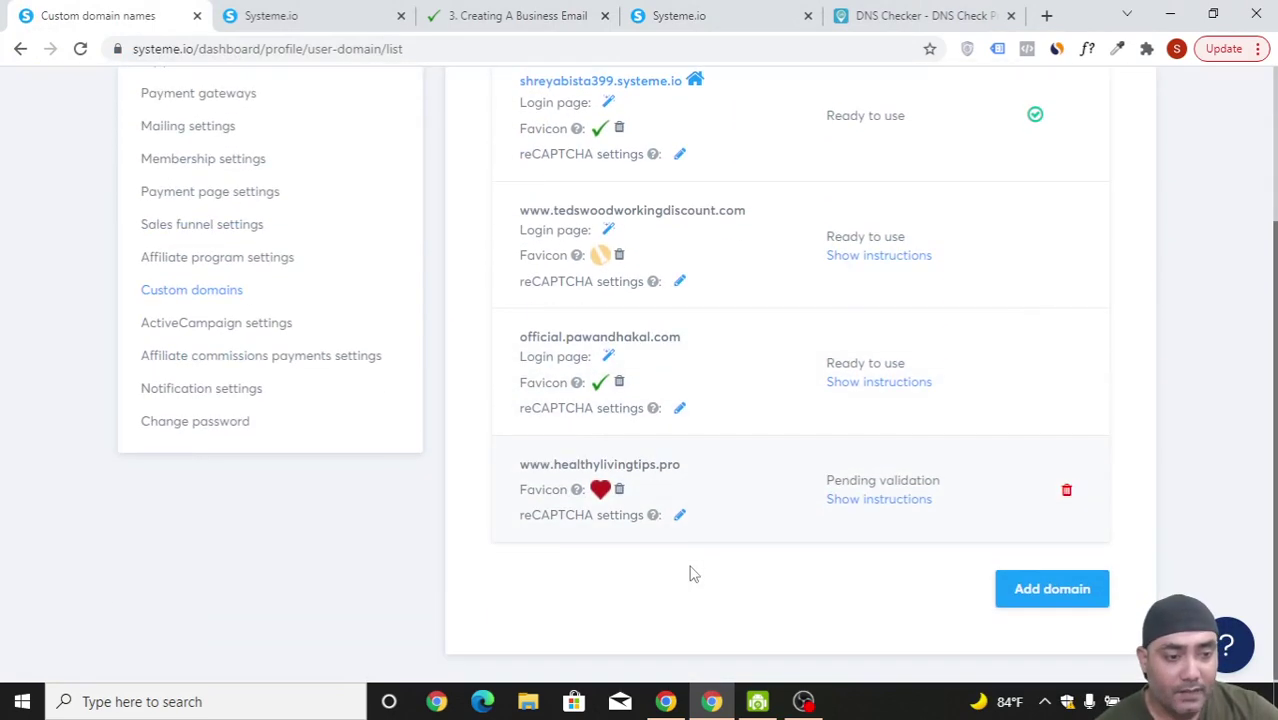
mouse_move(1035, 115)
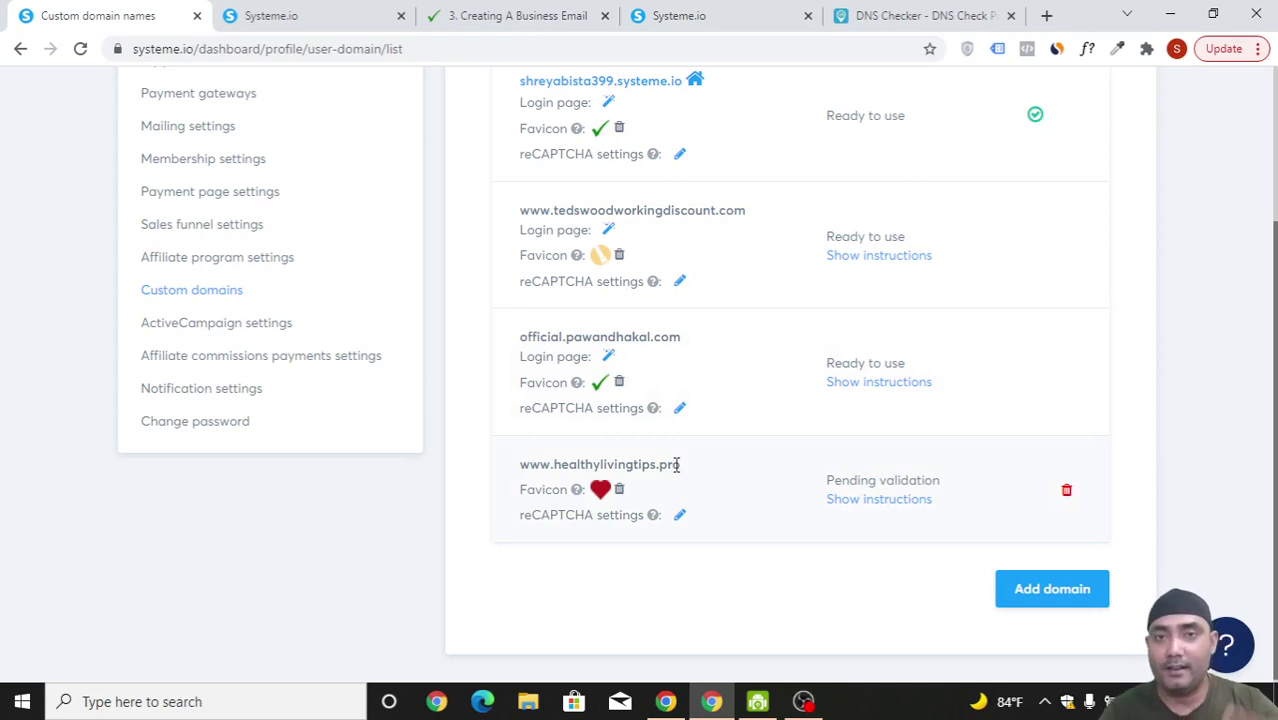
scroll(677, 464, up, 2)
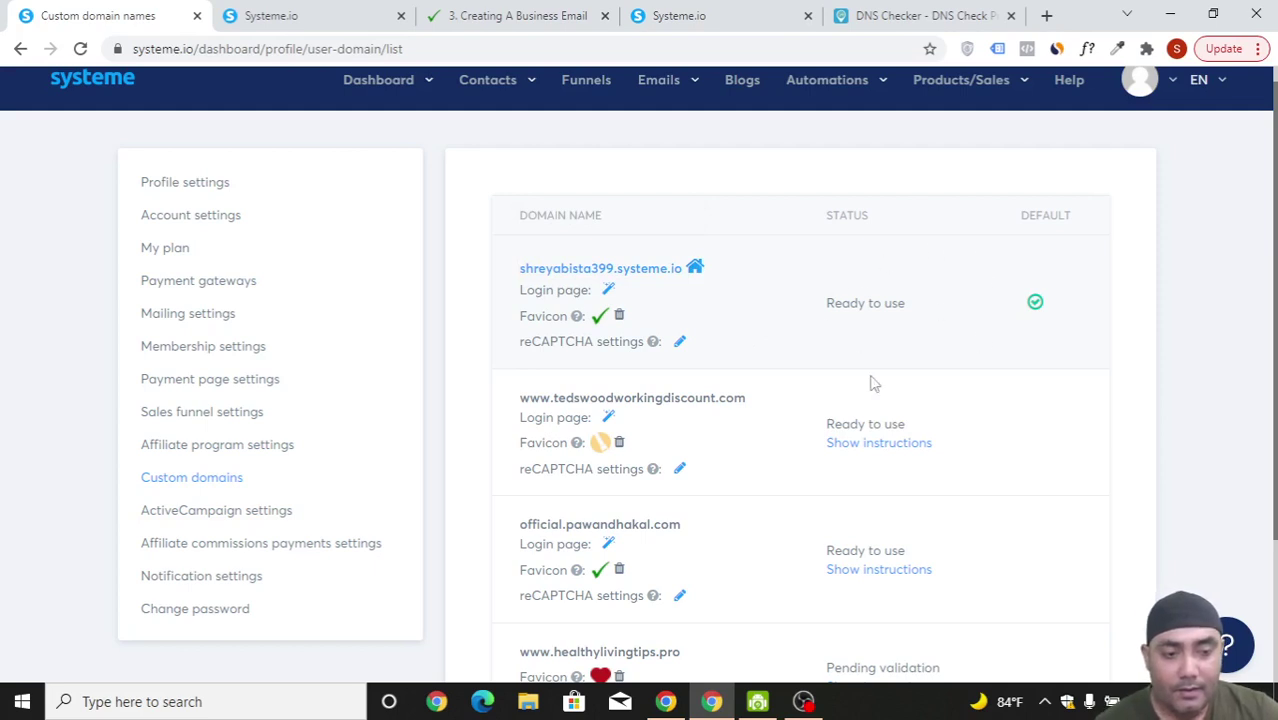
scroll(872, 390, down, 2)
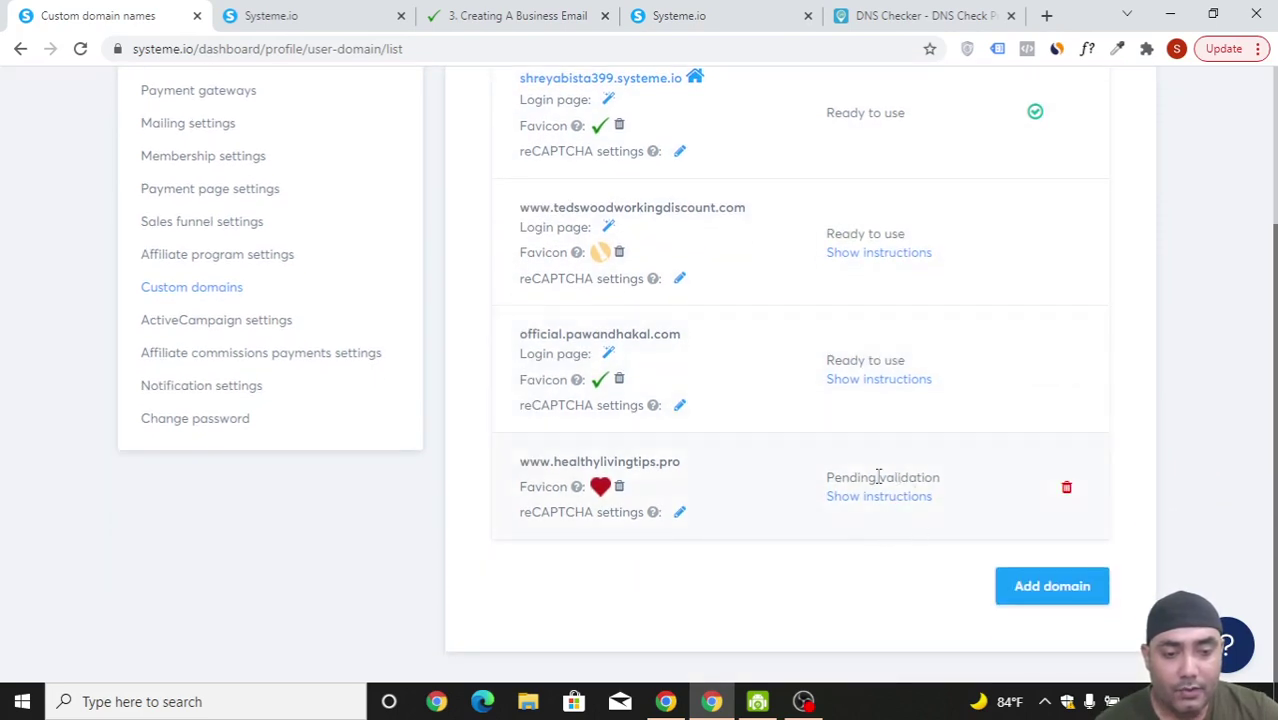
scroll(826, 520, up, 2)
scroll(822, 530, down, 2)
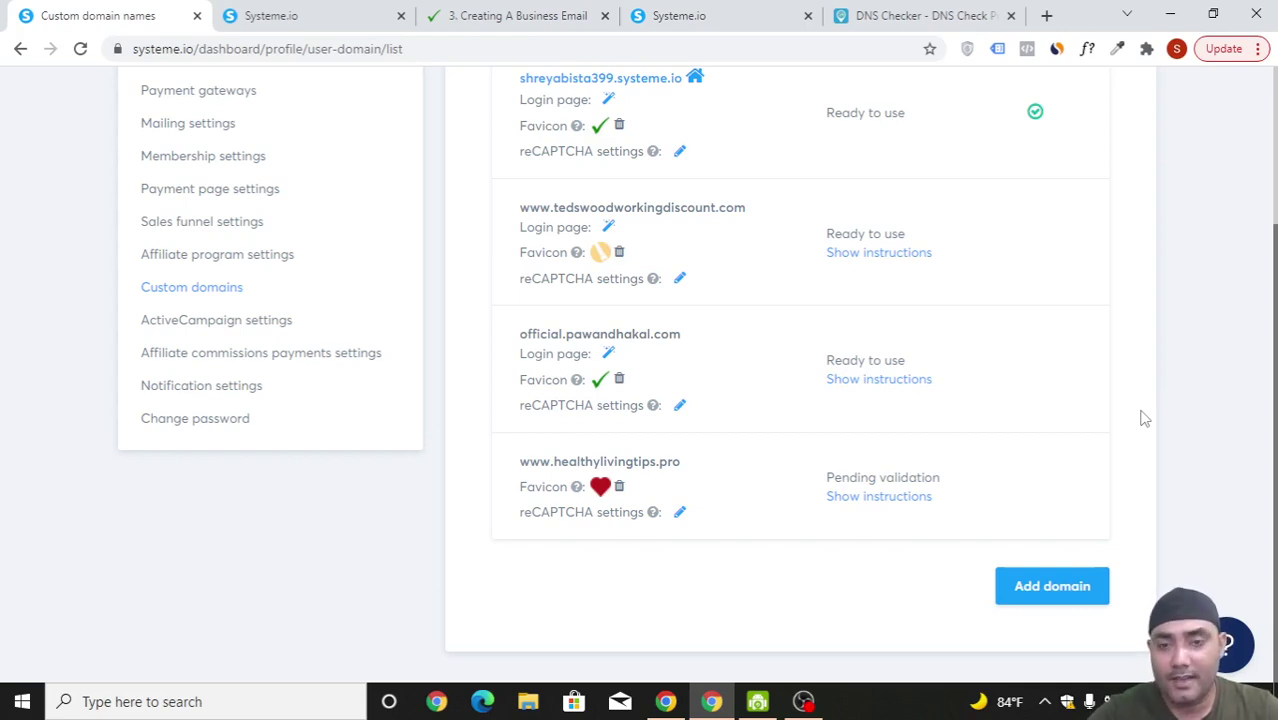
scroll(1145, 418, up, 1)
click(355, 14)
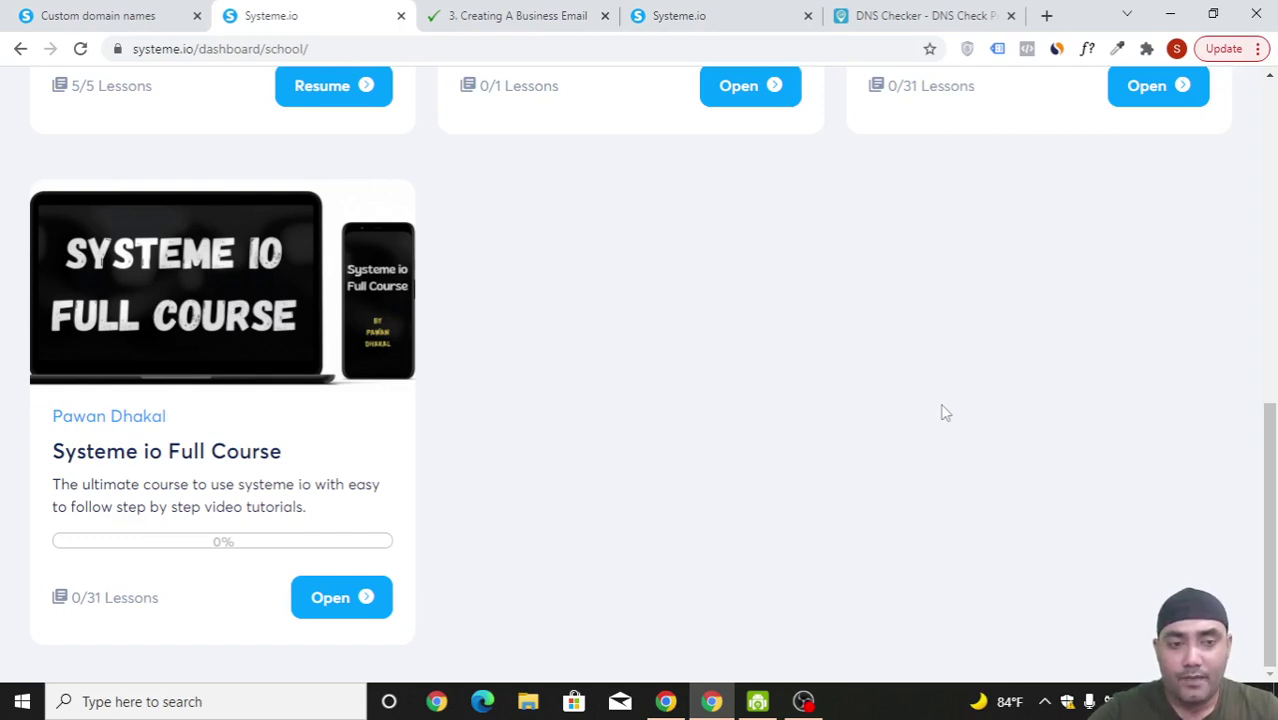
click(28, 14)
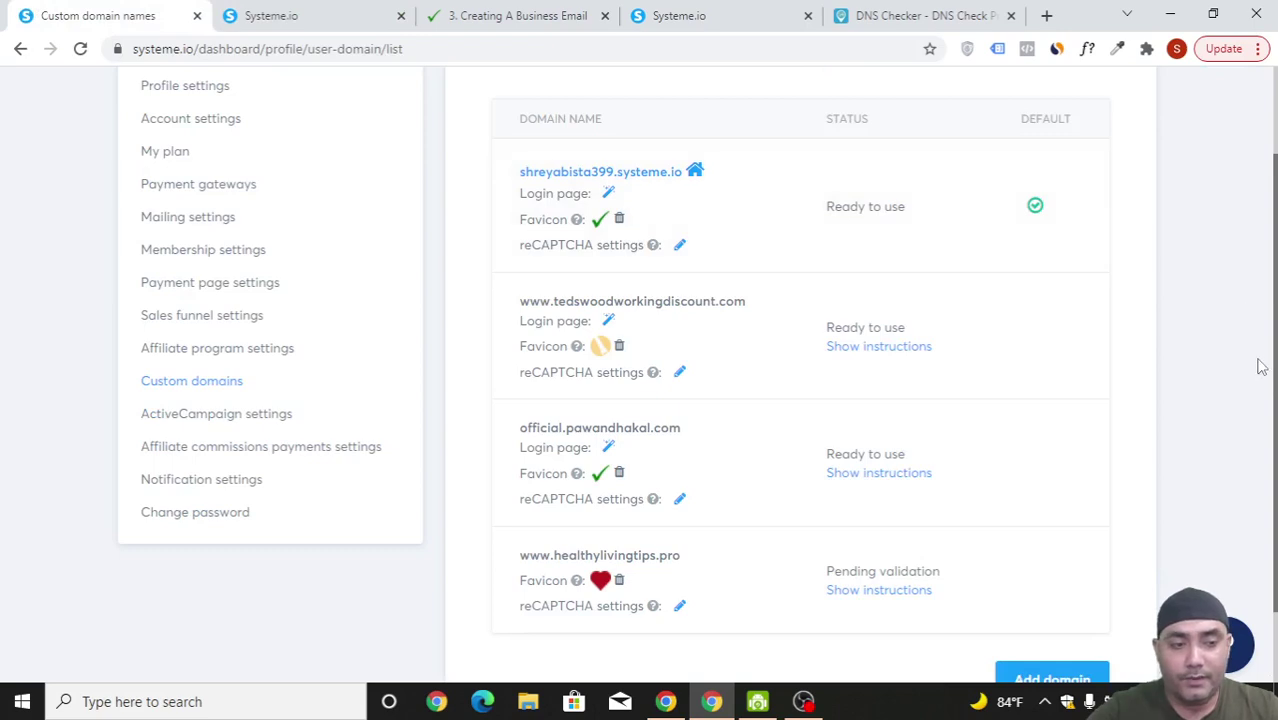